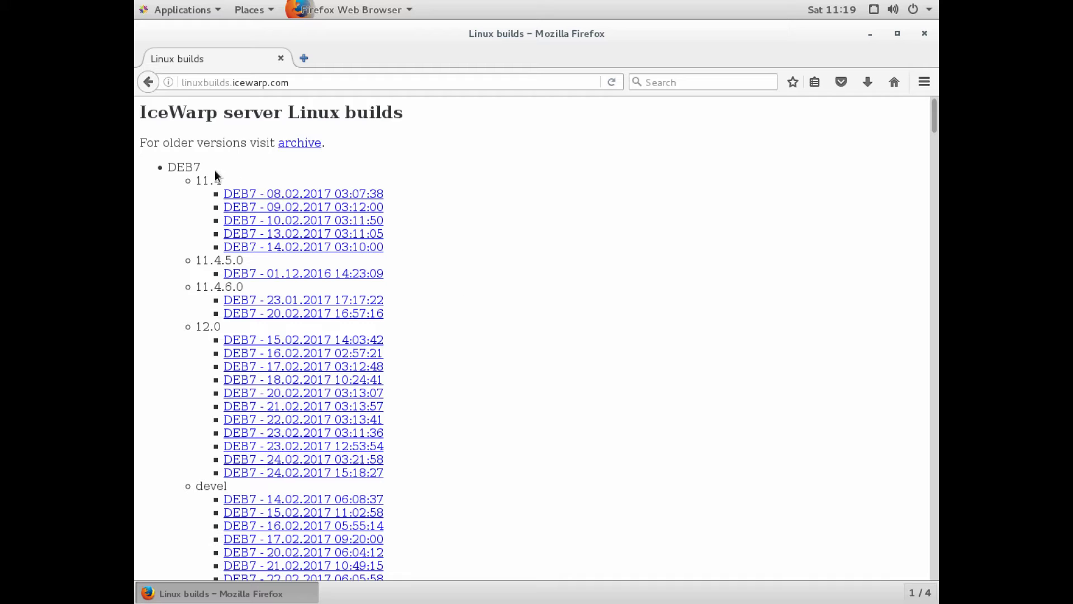
# Scroll the linuxbuilds.icewarp.com list down to the UBUNTU1604_x64 builds.
pyautogui.scroll(-20, 191, 171)
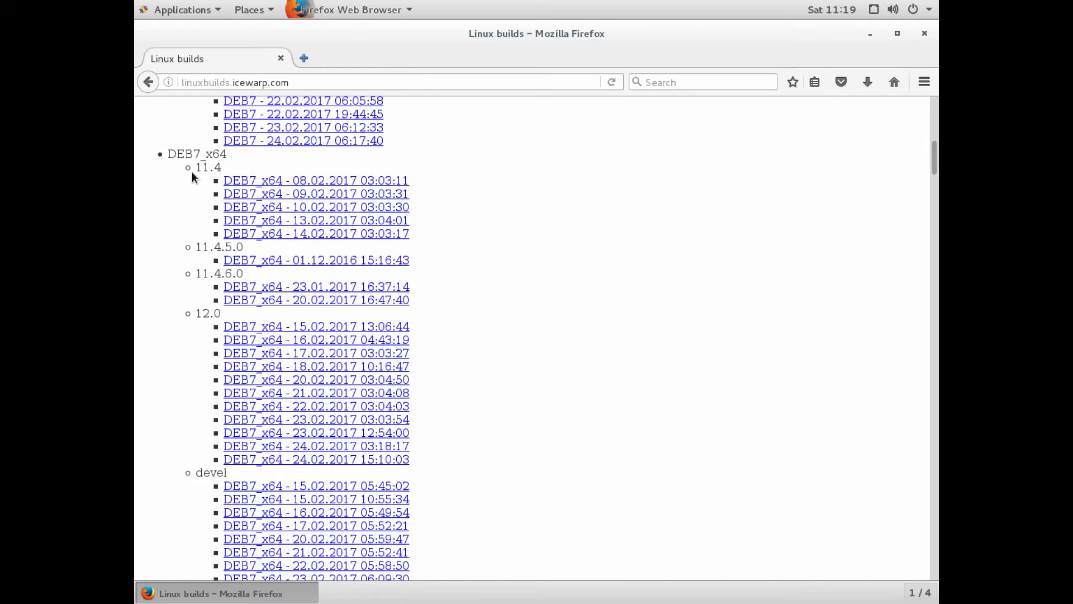
pyautogui.scroll(-20, 192, 171)
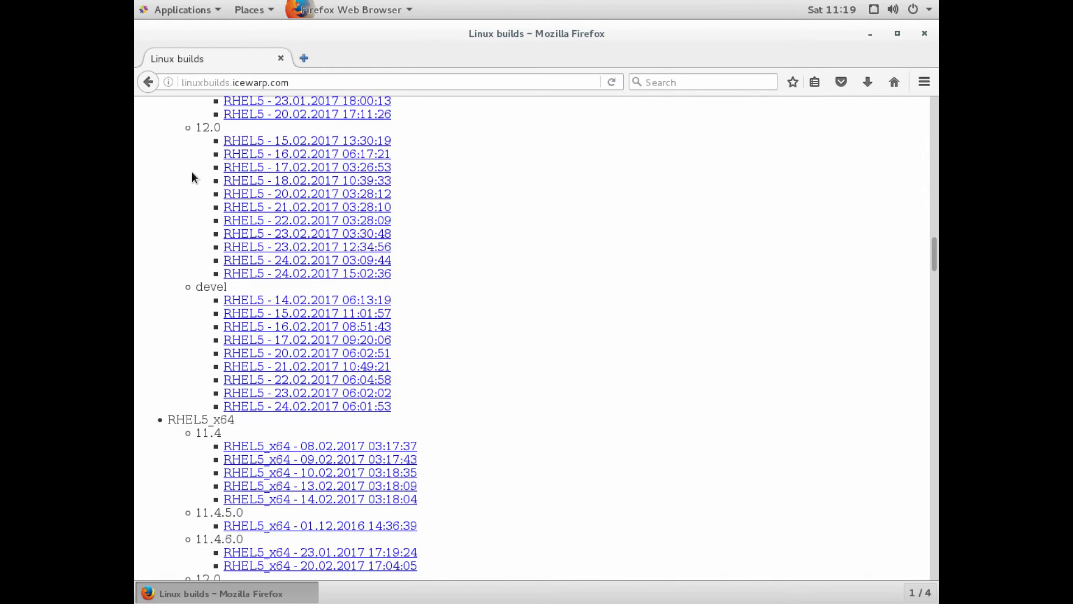
pyautogui.scroll(-20, 192, 172)
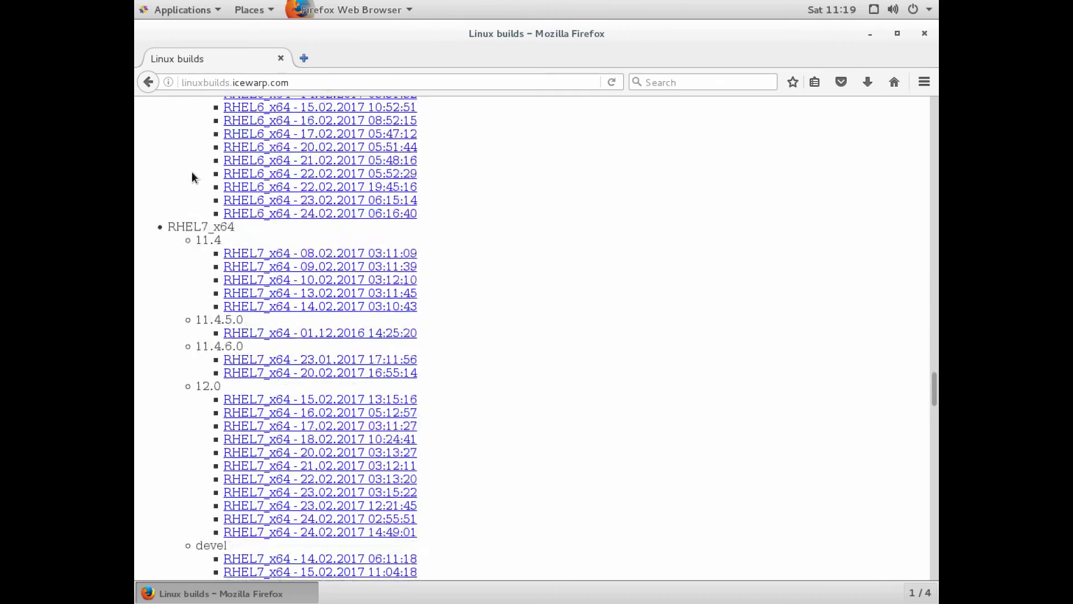
pyautogui.scroll(-20, 192, 171)
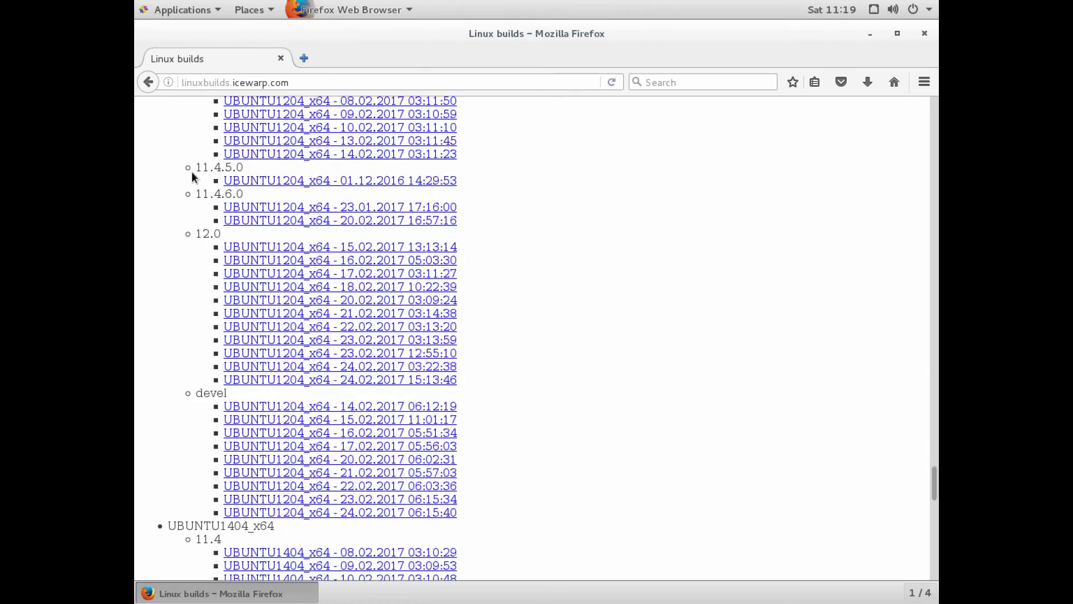
pyautogui.scroll(-6, 193, 172)
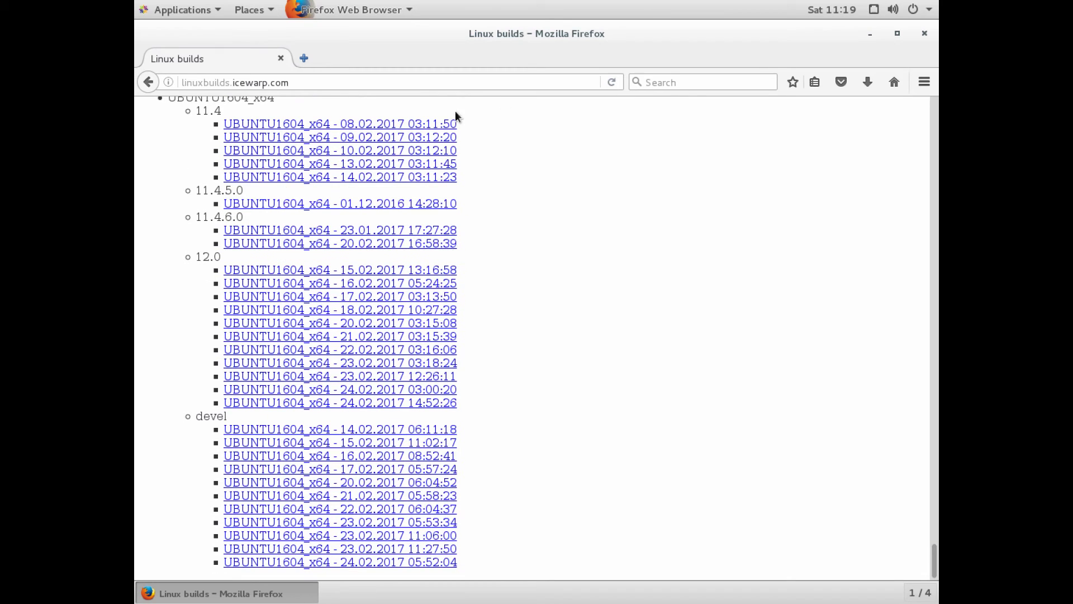
# Close Firefox, then go to the Downloads folder in Files and bring up its context menu.
pyautogui.click(924, 35)
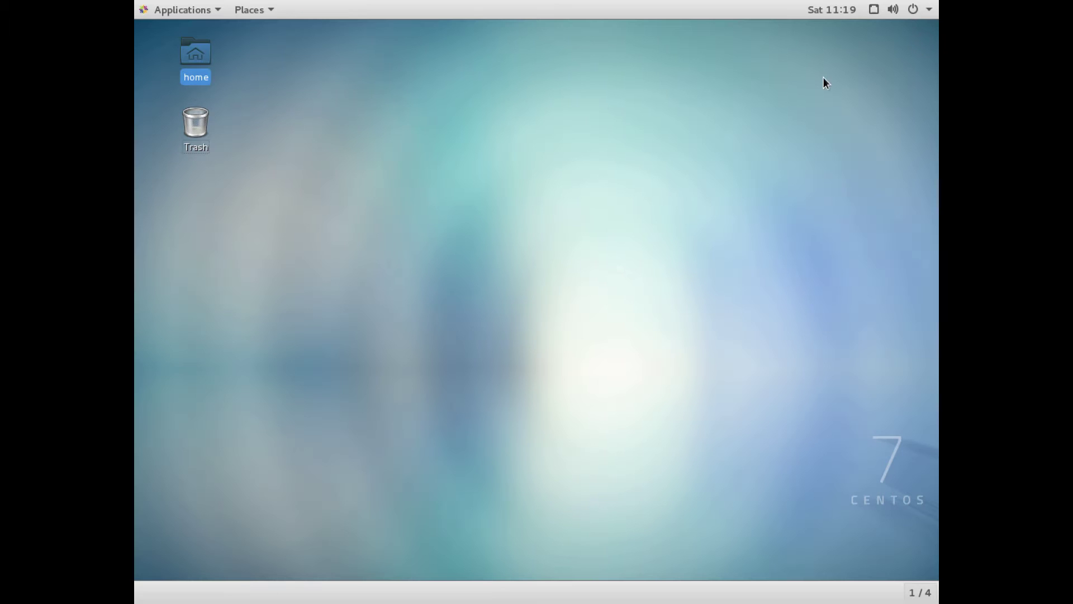
pyautogui.doubleClick(200, 53)
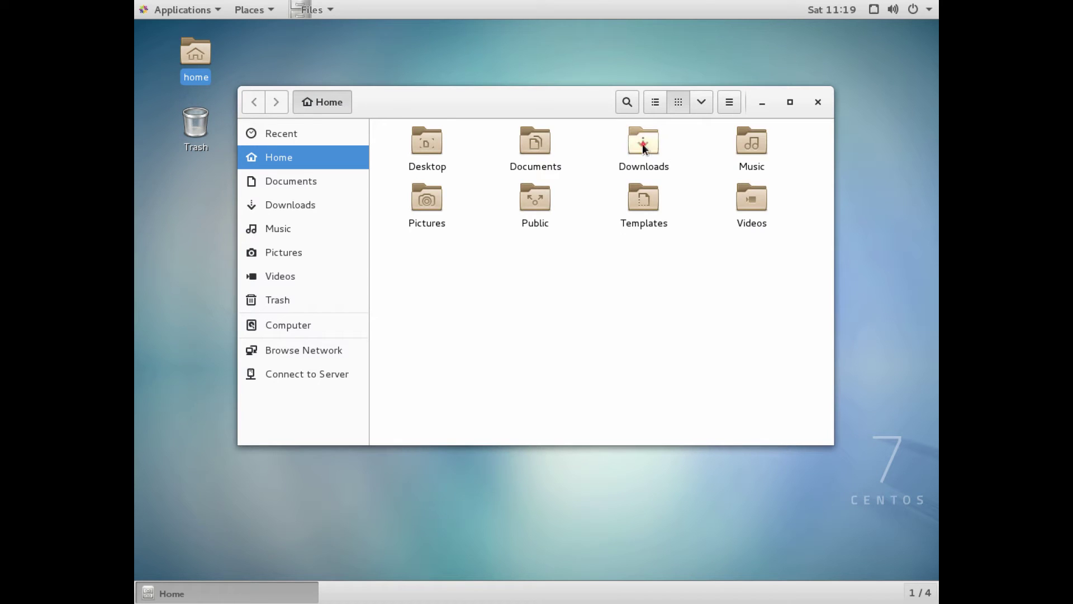
pyautogui.doubleClick(643, 143)
pyautogui.rightClick(609, 179)
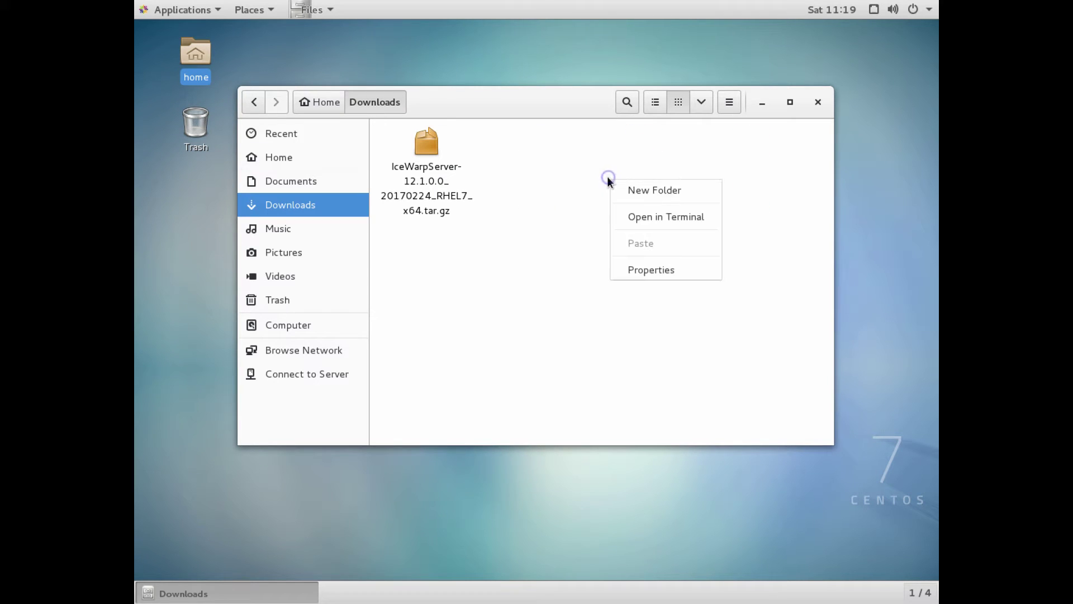
# Open a terminal in Downloads and extract the IceWarpServer tar.gz archive with tar -xzf.
pyautogui.click(630, 218)
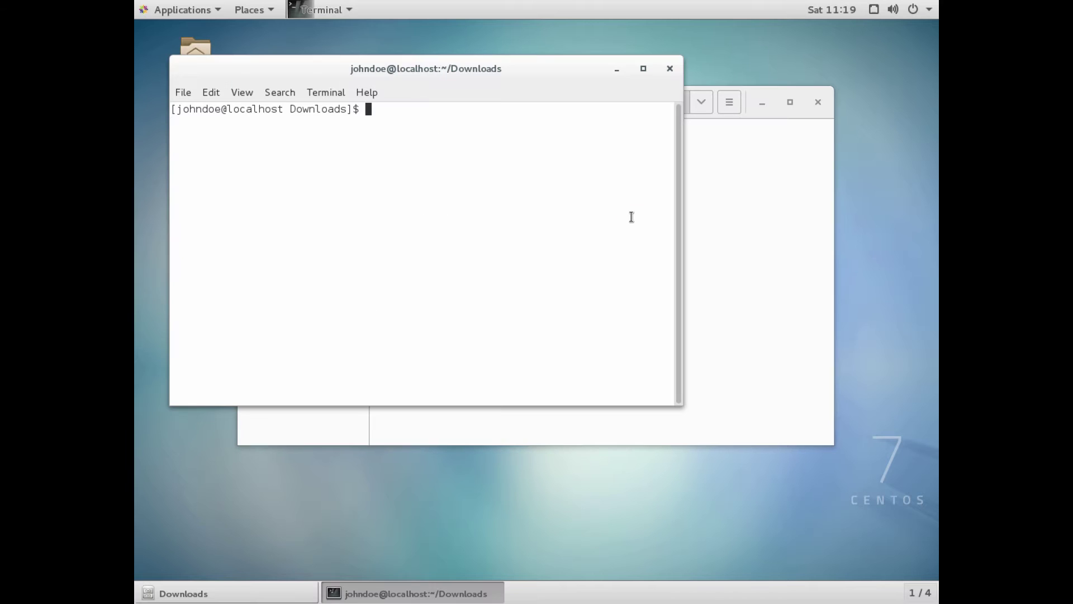
pyautogui.moveTo(568, 78); pyautogui.dragTo(695, 147)
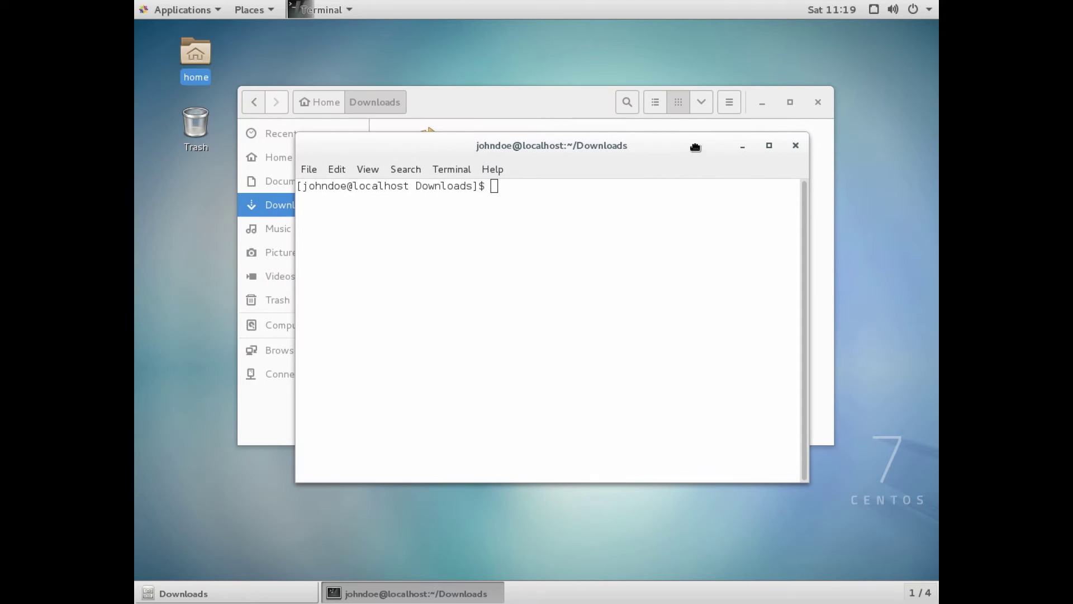
pyautogui.write('tar -xzf Ic')
pyautogui.press('Tab')
pyautogui.press('Return')
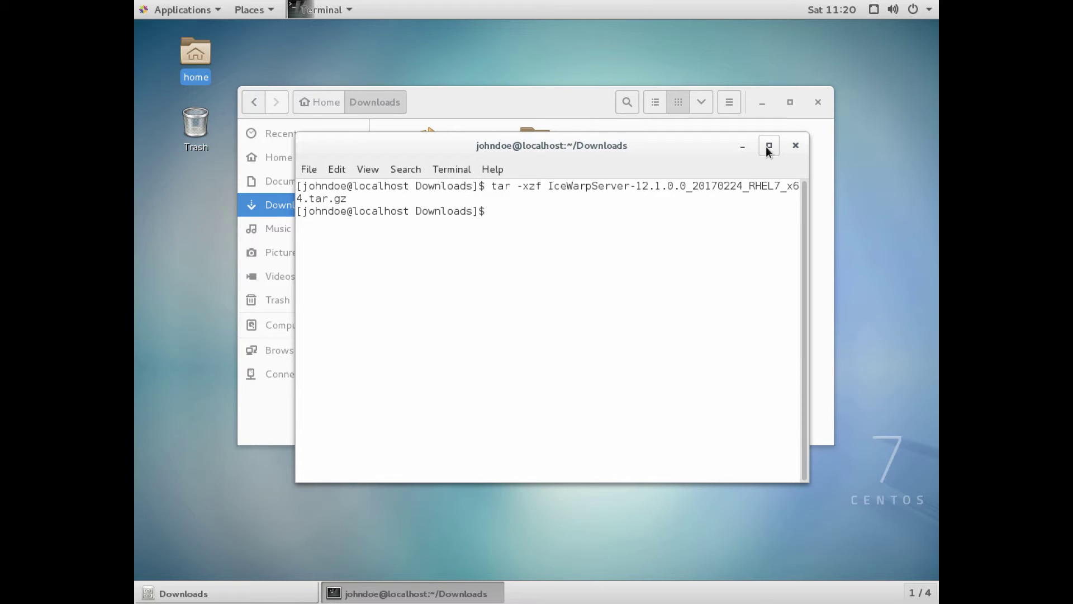
# Enter the extracted IceWarpServer folder, become root with su, and queue ./install.sh.
pyautogui.write('cd Ice')
pyautogui.press('Tab')
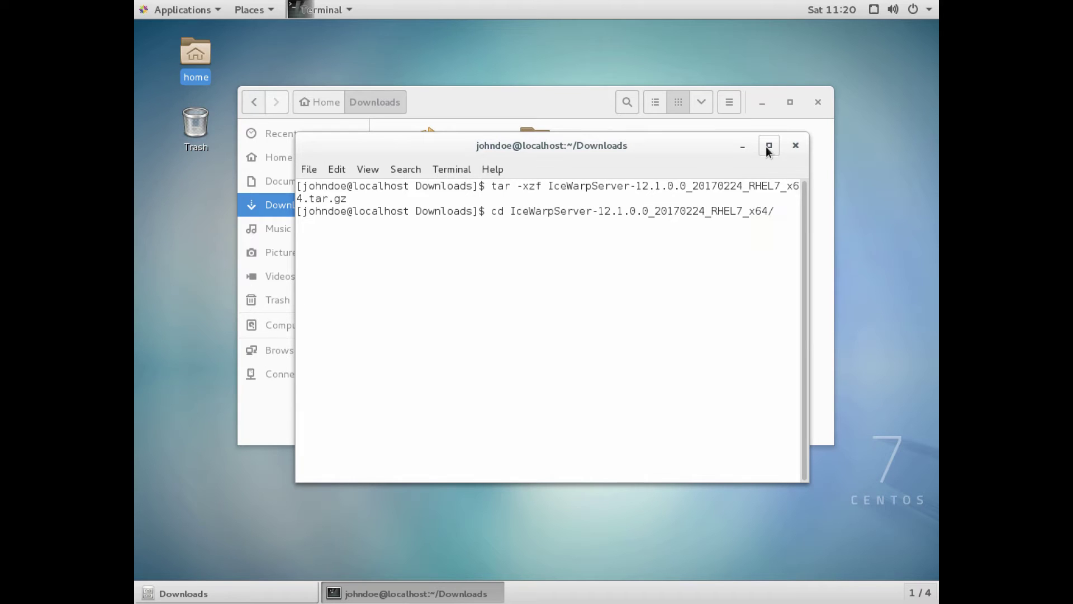
pyautogui.press('Return')
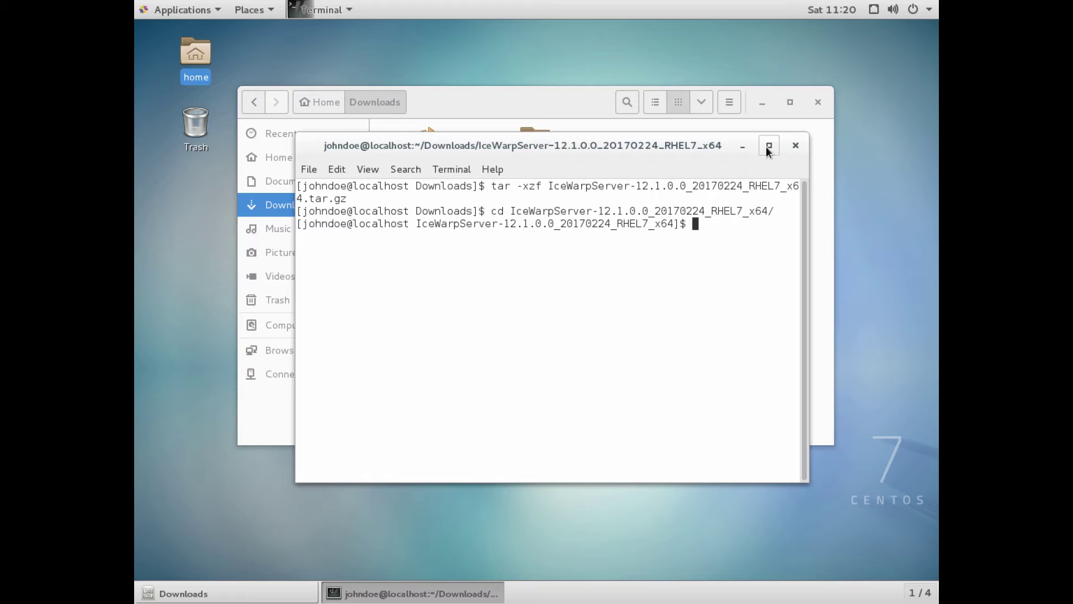
pyautogui.write('su')
pyautogui.press('Return')
pyautogui.press('Return')
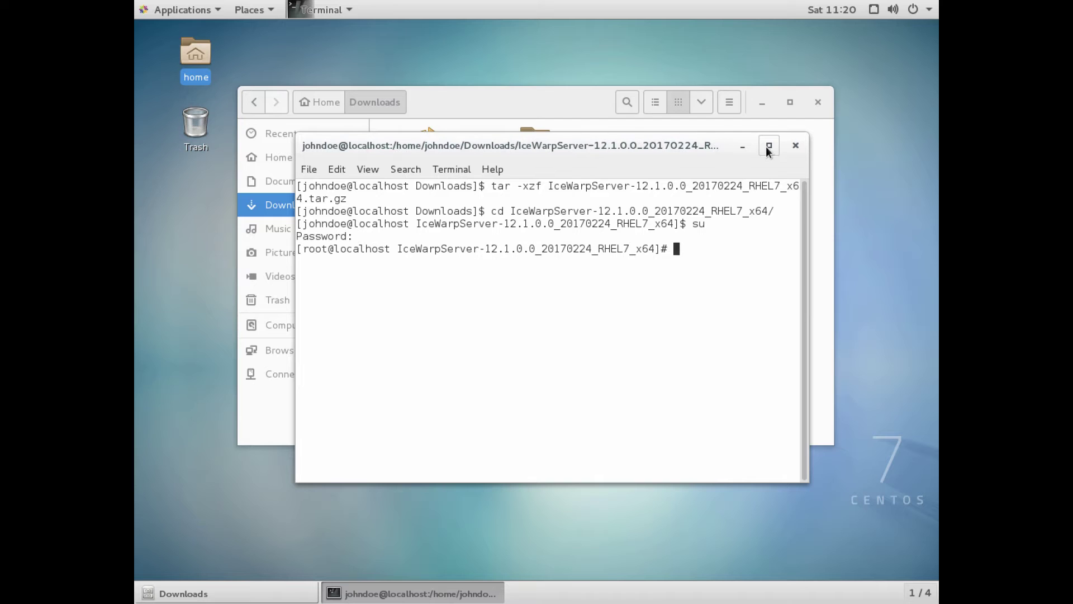
pyautogui.write('./install.sh')
# Maximize the terminal, run ./install.sh, accept the license and continue past the SELinux warning.
pyautogui.press('Return')
pyautogui.click(769, 146)
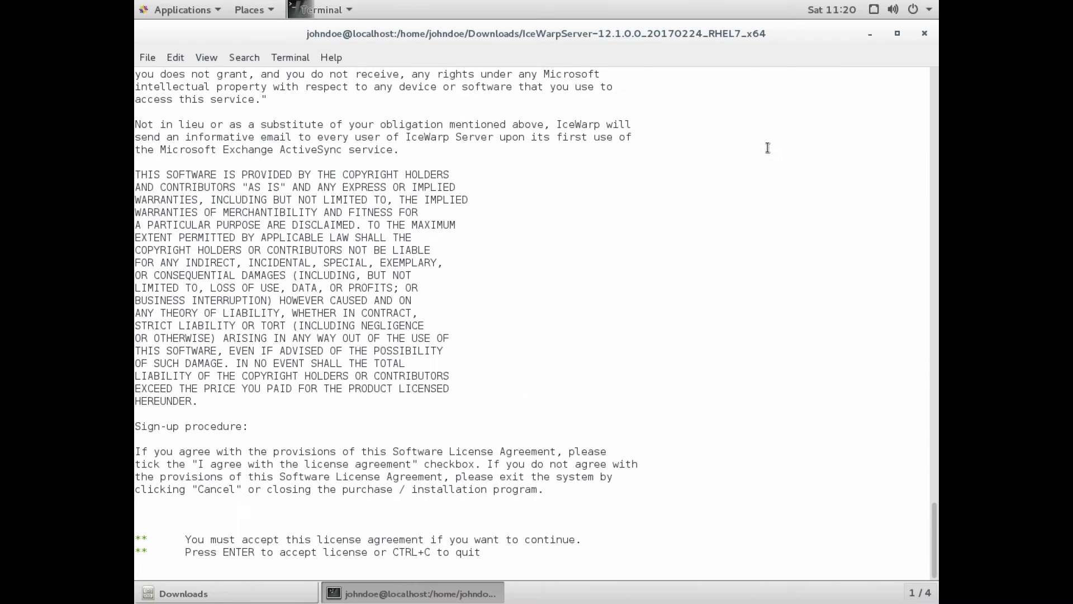
pyautogui.press('Return')
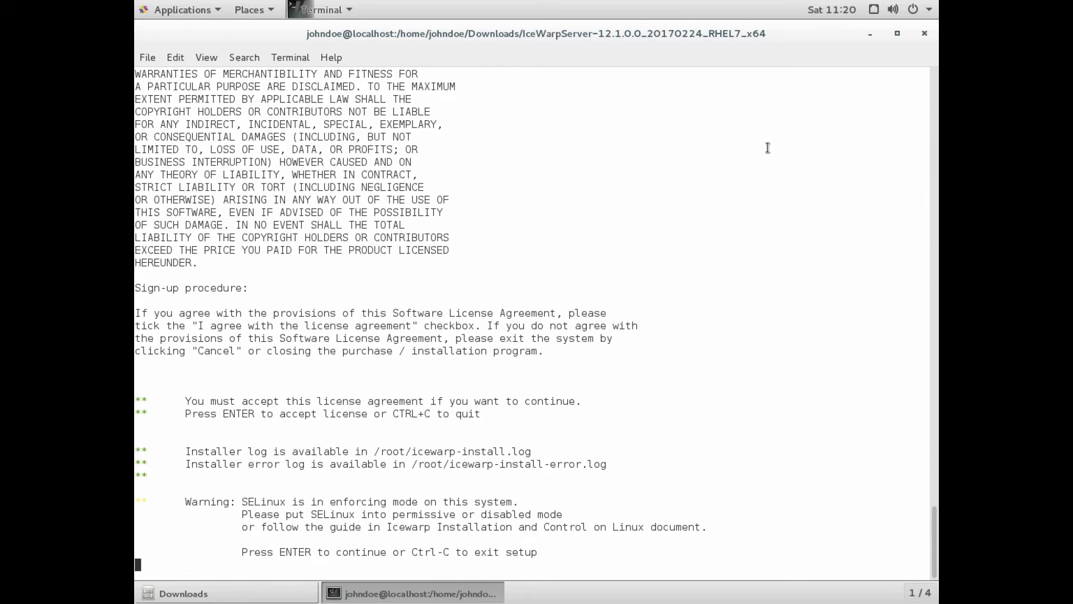
pyautogui.press('Return')
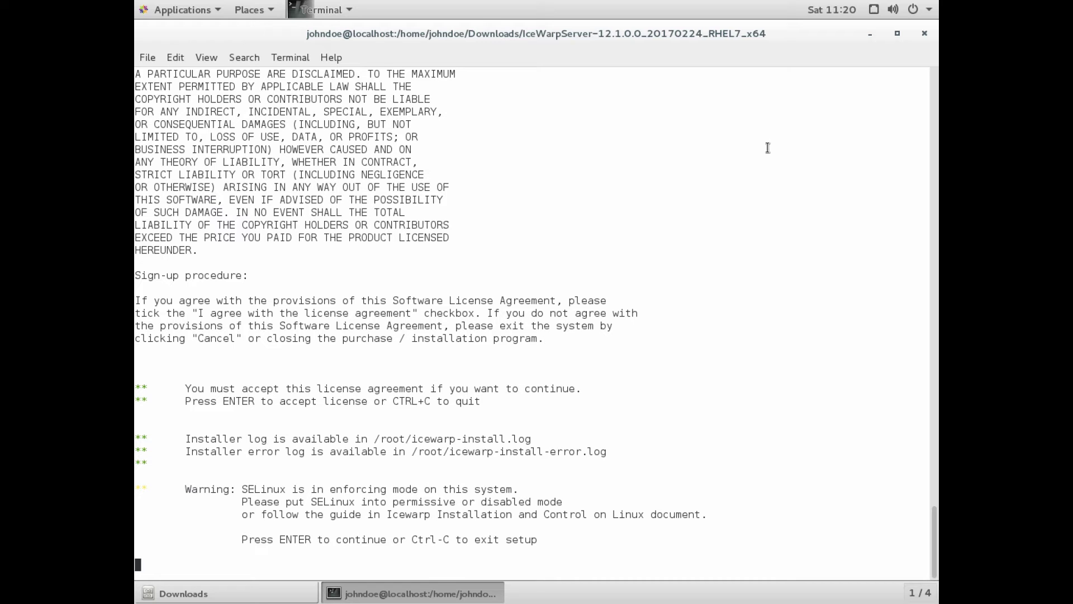
pyautogui.press('Return')
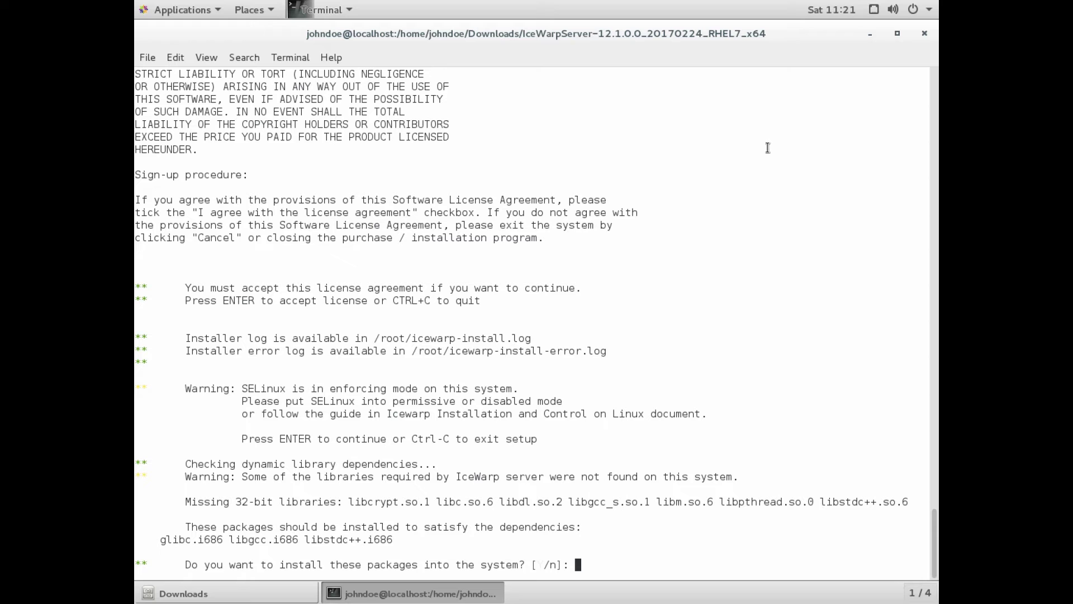
# Answer y twice to install the 32-bit glibc, libgcc and libstdc++ i686 packages.
pyautogui.write('y')
pyautogui.press('Return')
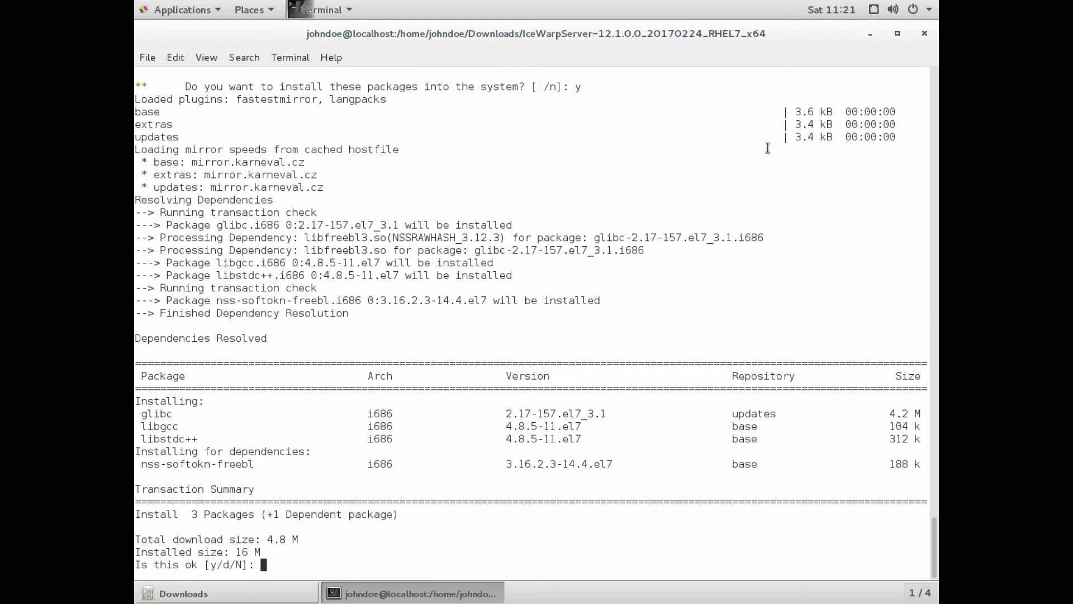
pyautogui.write('y')
pyautogui.press('Return')
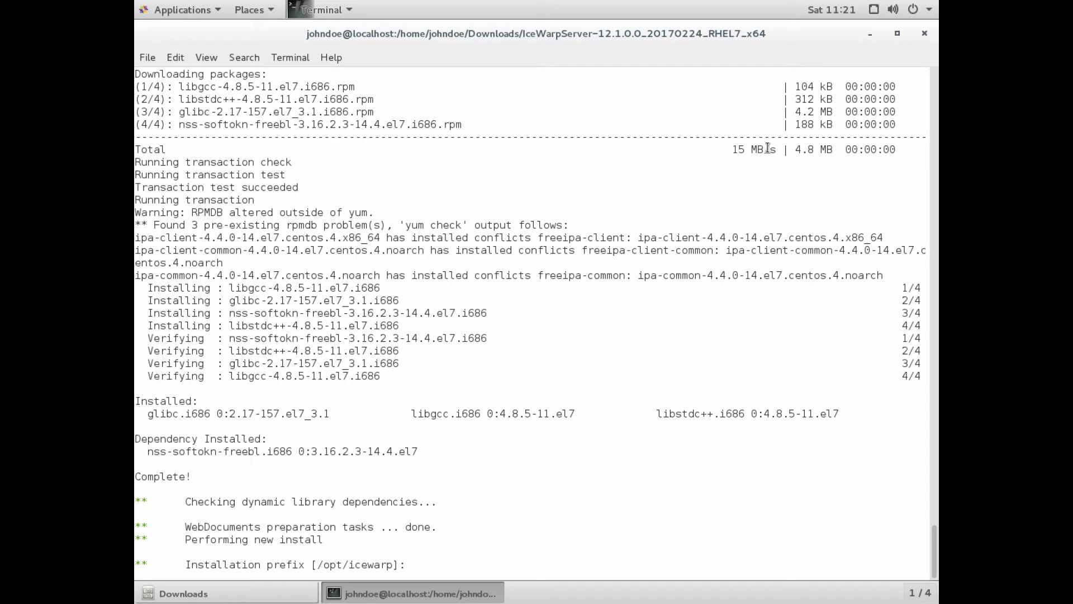
# Keep prefix /opt/icewarp and user root, and register IceWarp as a service starting at boot.
pyautogui.press('Return')
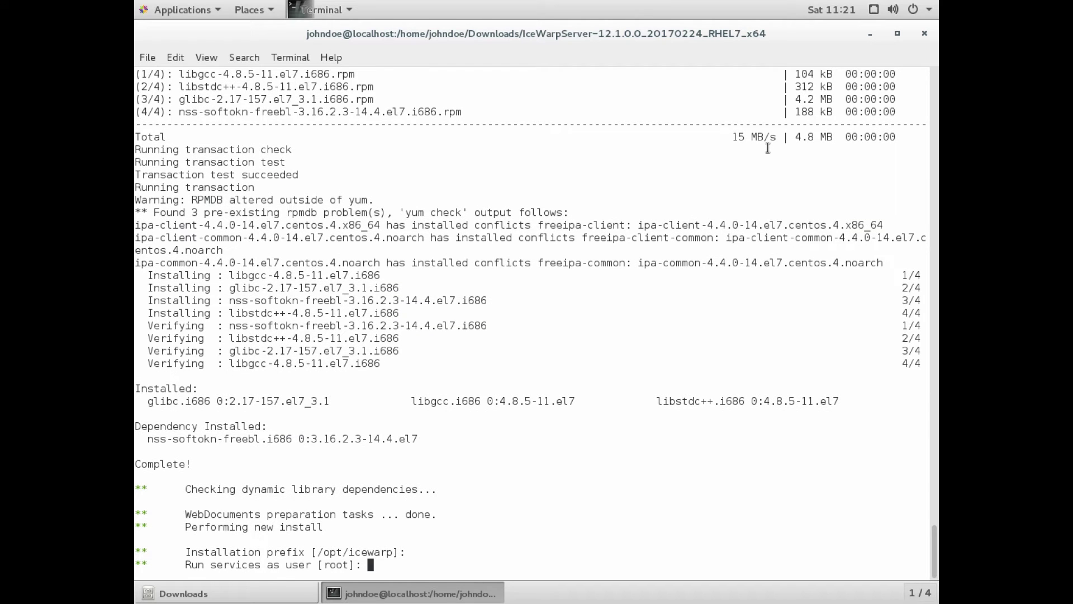
pyautogui.press('Return')
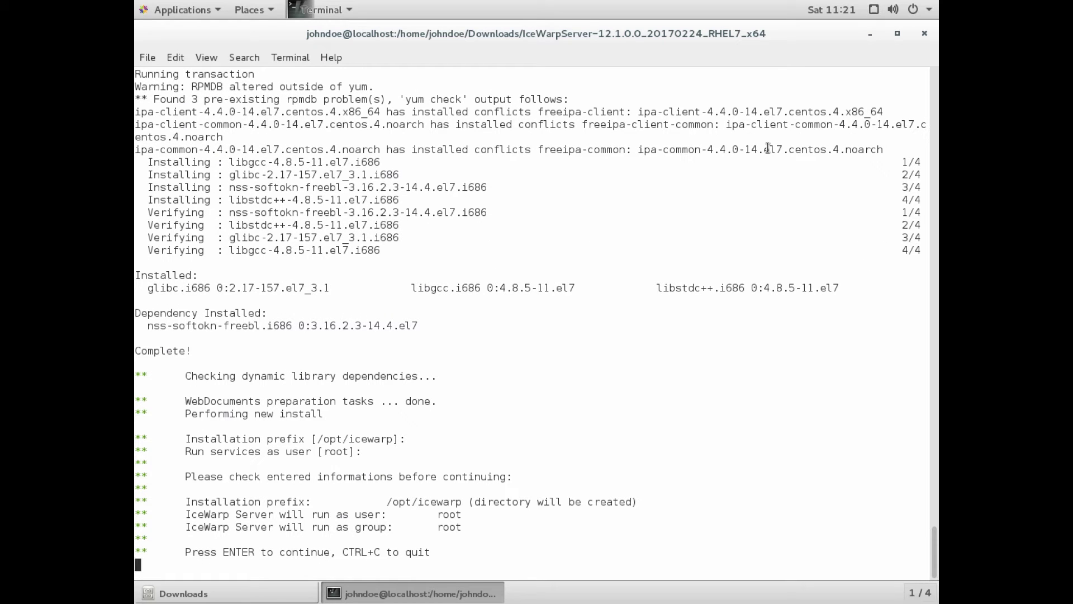
pyautogui.press('Return')
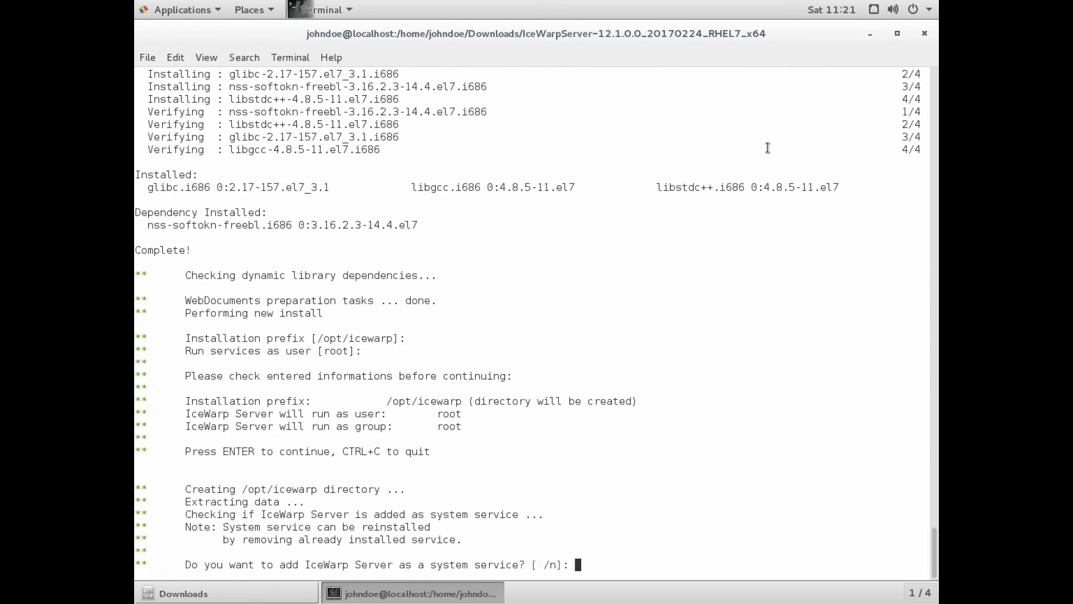
pyautogui.write('y')
pyautogui.press('Return')
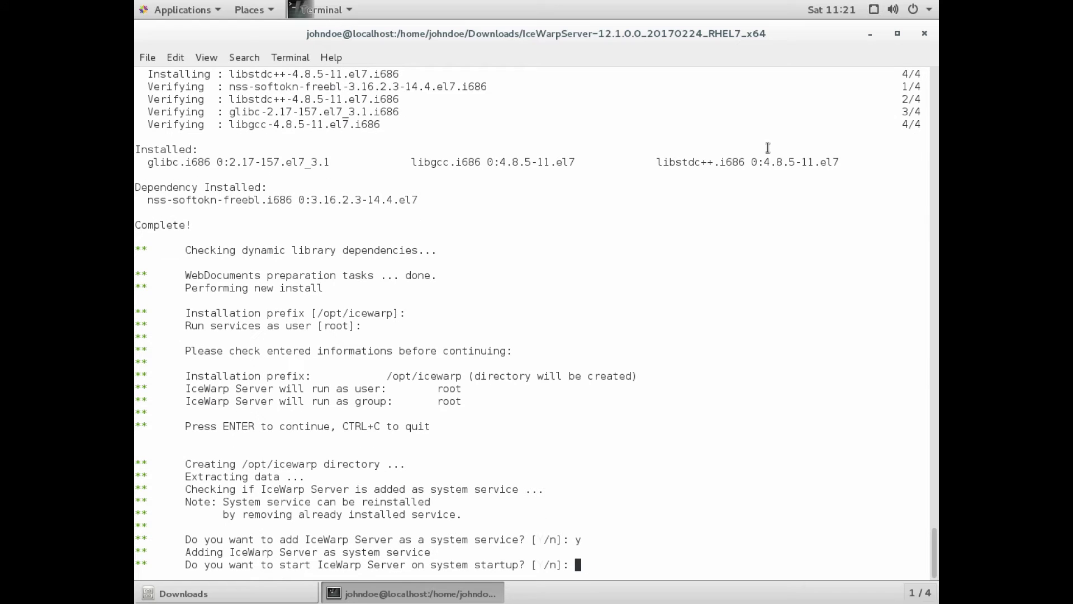
pyautogui.write('y')
pyautogui.press('Return')
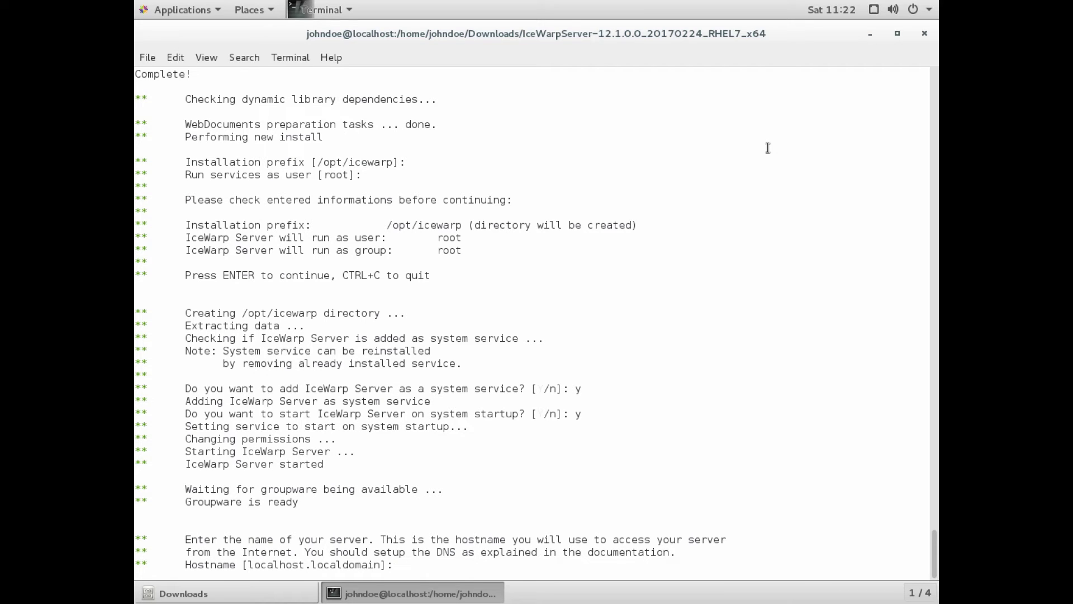
# Set hostname and primary domain to icewarpdemo.com and keep admin as administrator username.
pyautogui.write('icewarpdemo.com')
pyautogui.press('Return')
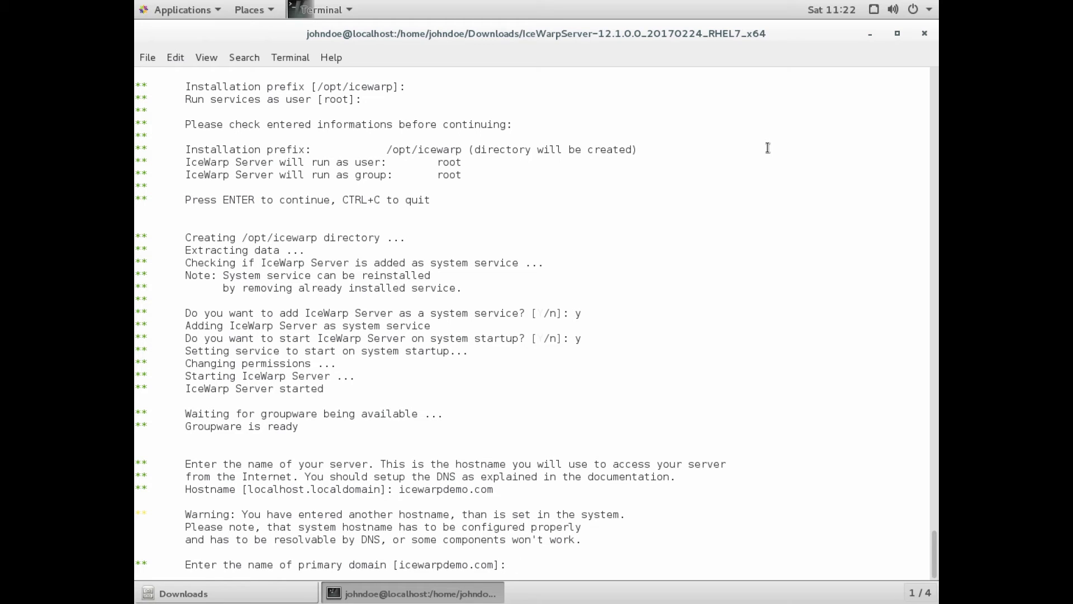
pyautogui.press('Return')
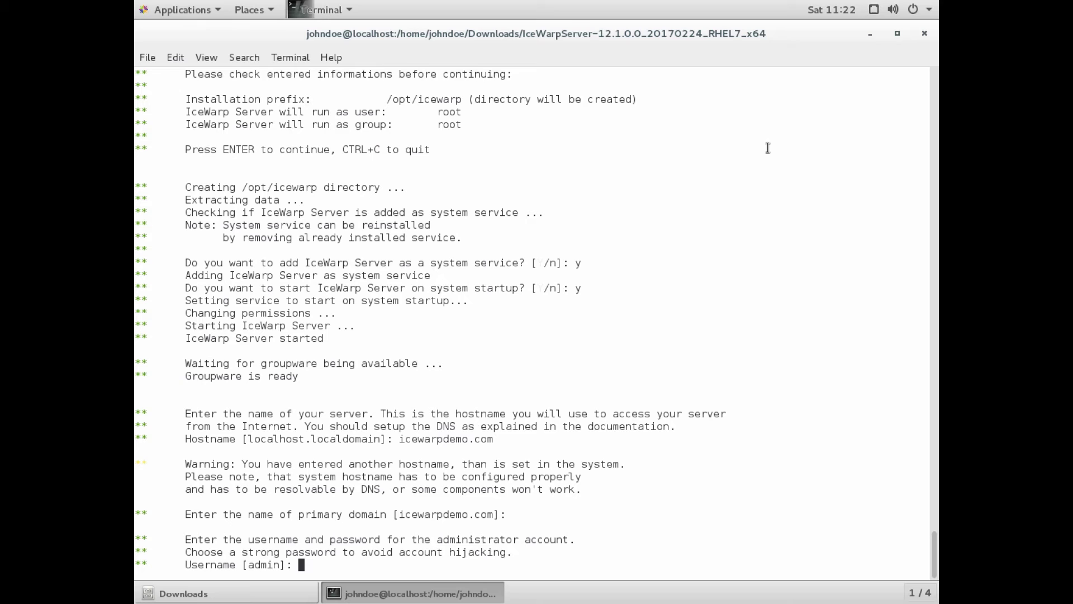
pyautogui.press('Return')
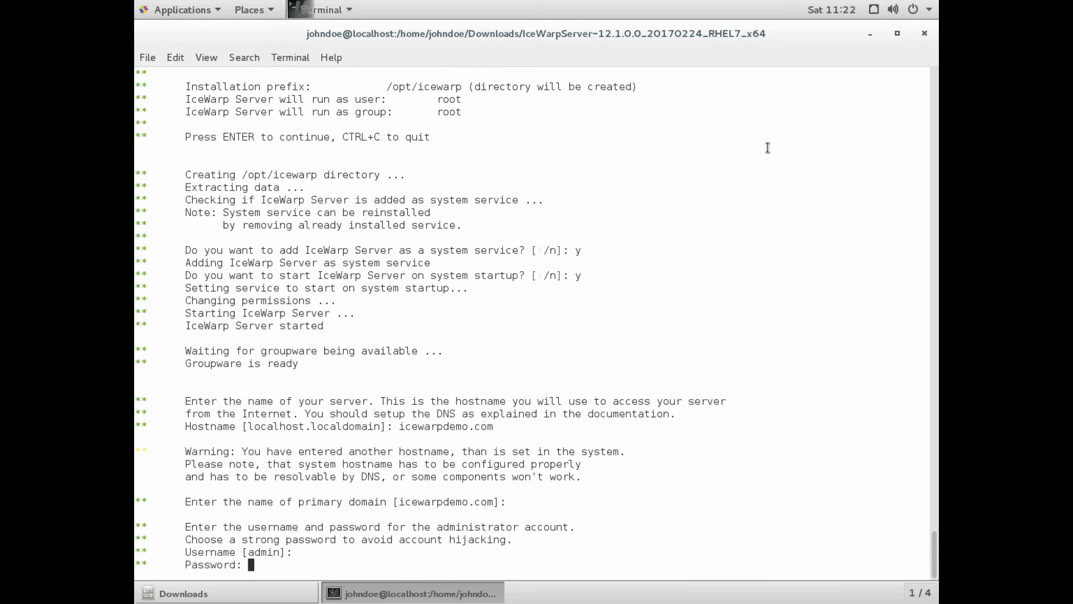
# Enter and confirm the administrator password, then answer y to run the trial license wizard.
pyautogui.press('Return')
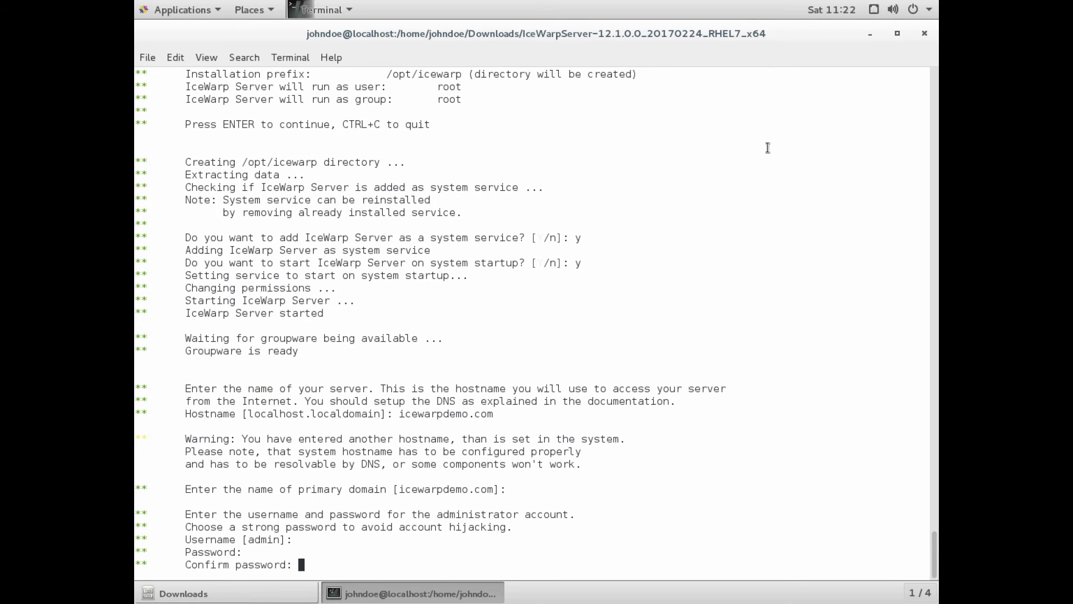
pyautogui.press('Return')
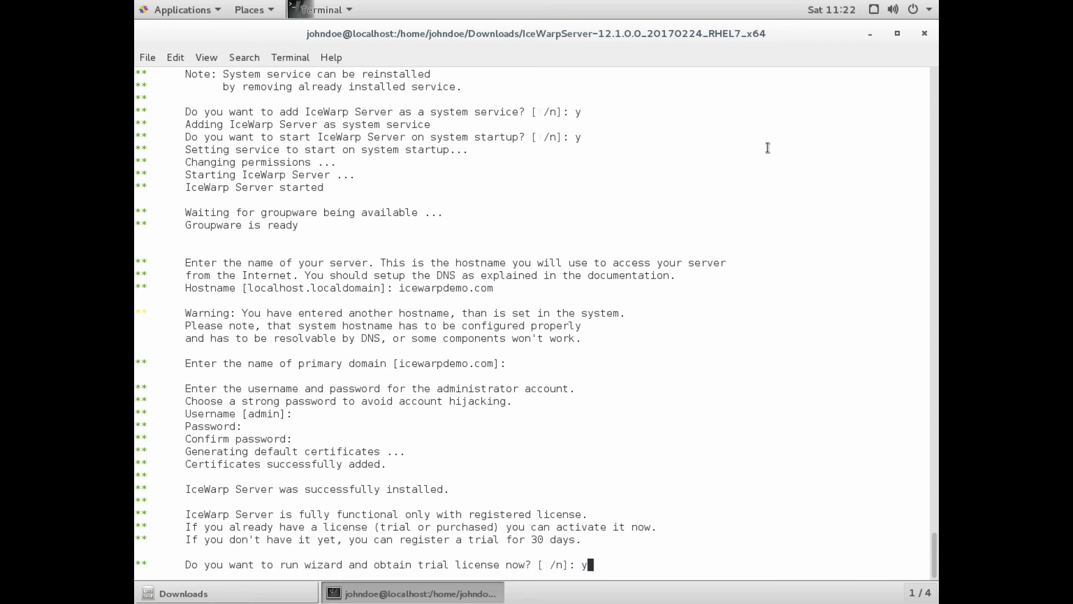
pyautogui.write('y')
pyautogui.press('Return')
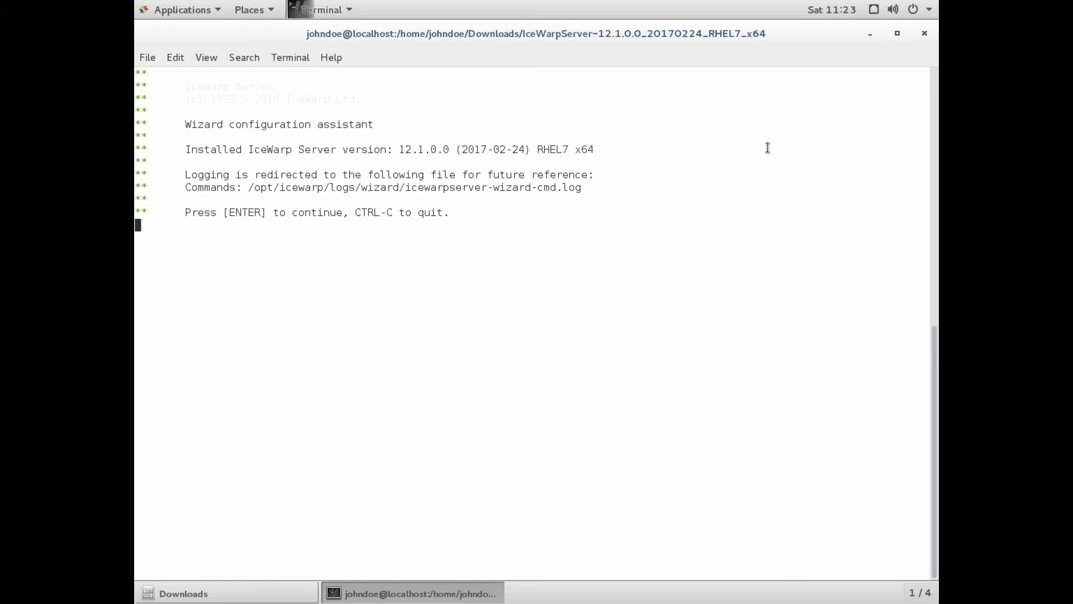
# Fill in the registration: contact name, e-mail, company IceWarp Inc., address, ZIP, country 16 and phone.
pyautogui.press('Return')
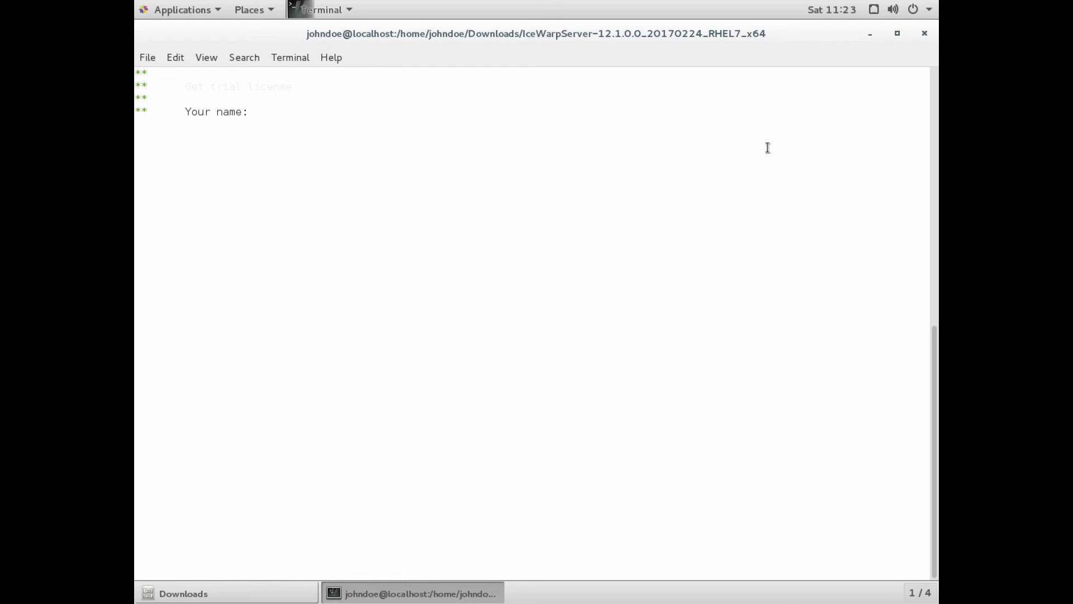
pyautogui.write('John Doe')
pyautogui.press('Return')
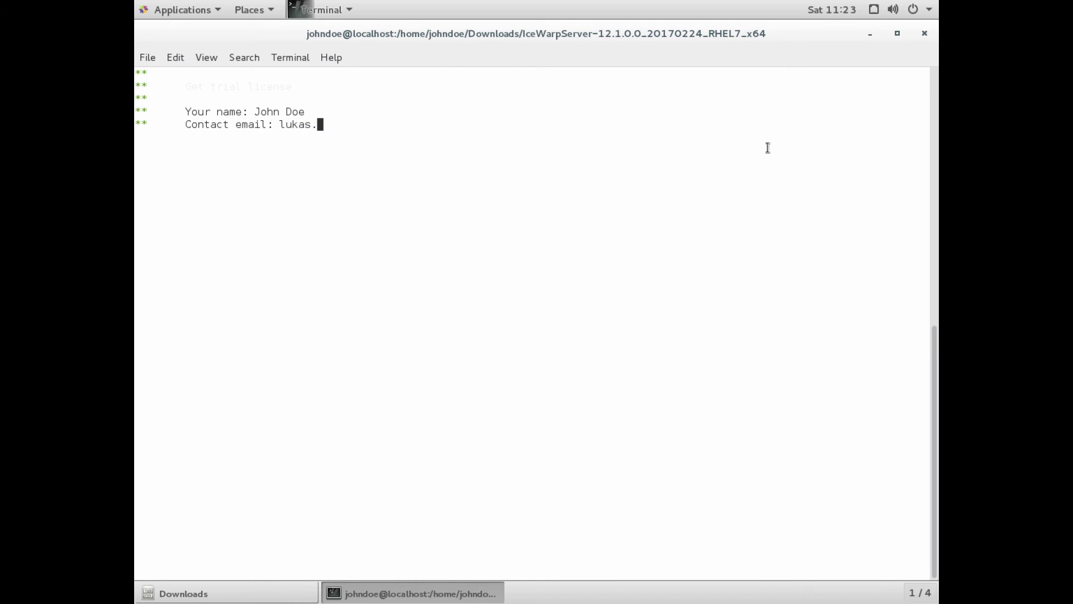
pyautogui.press('Return')
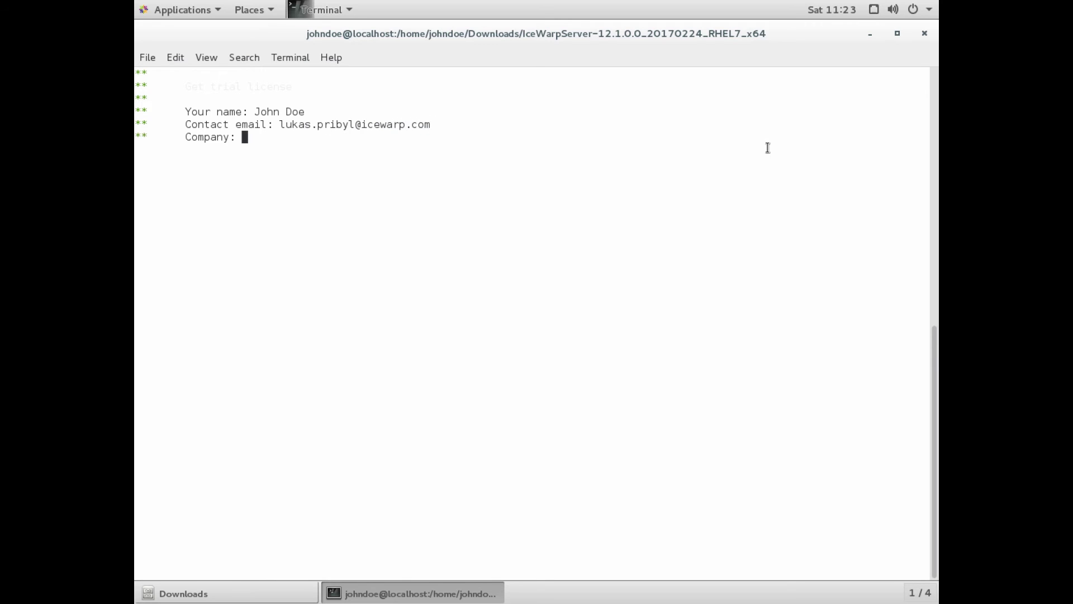
pyautogui.write('IceWarp Inc.')
pyautogui.press('Return')
pyautogui.write('Thamova')
pyautogui.press('Return')
pyautogui.write('18000')
pyautogui.press('Return')
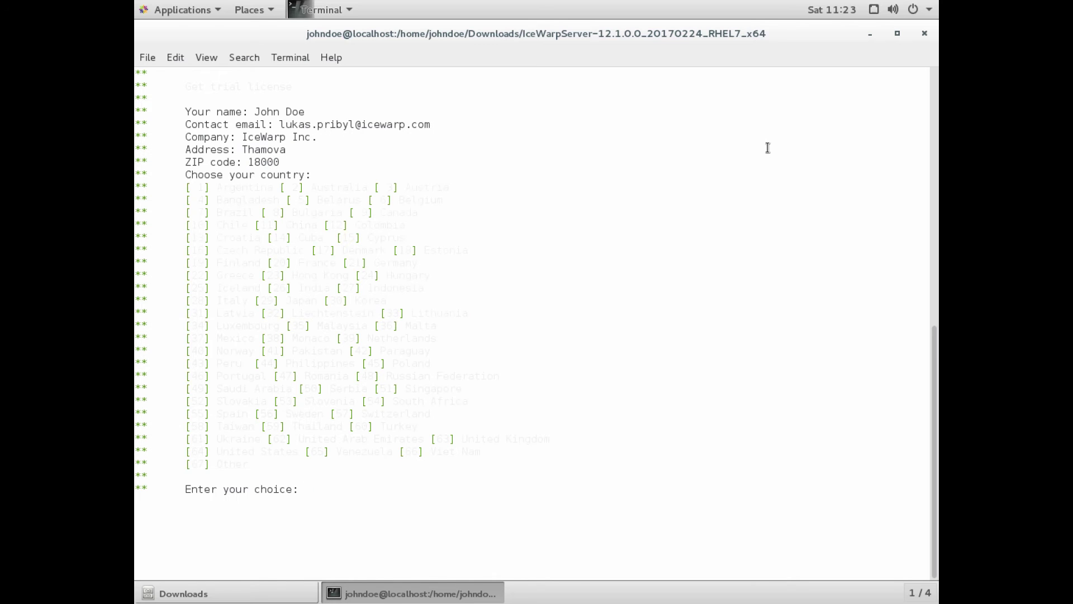
pyautogui.write('16 987654321')
pyautogui.press('Return')
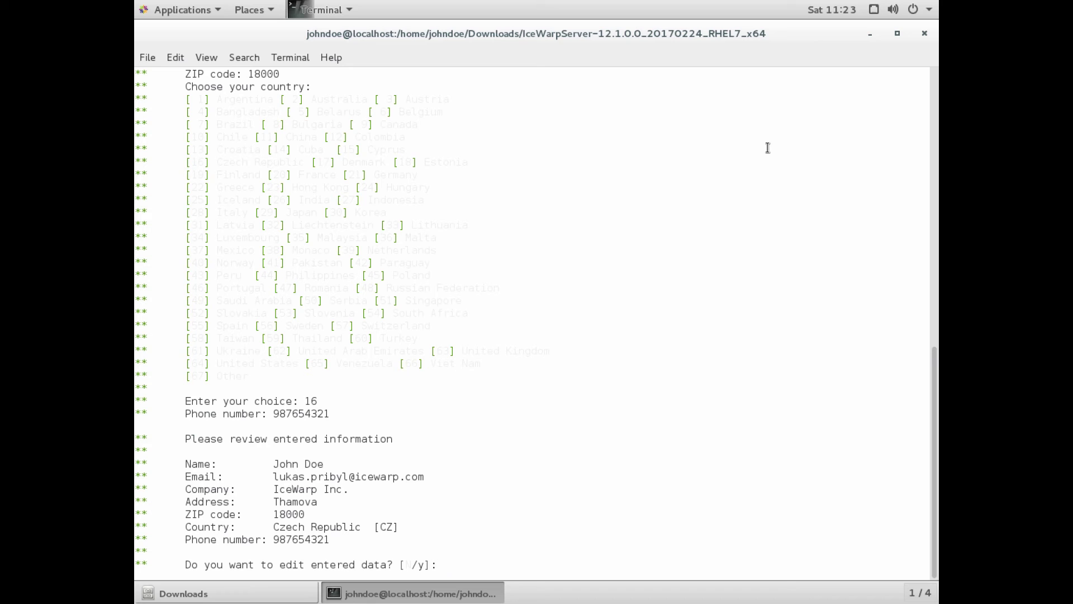
# Decline editing the data, confirm registering the trial license, and exit the root shell.
pyautogui.write('n')
pyautogui.press('Return')
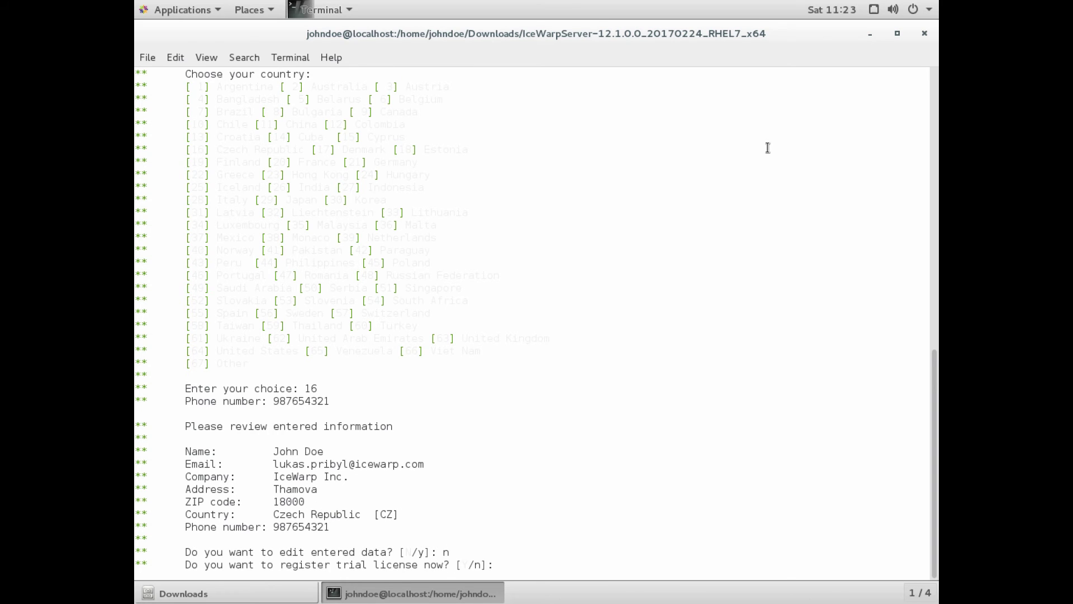
pyautogui.write('y')
pyautogui.press('Return')
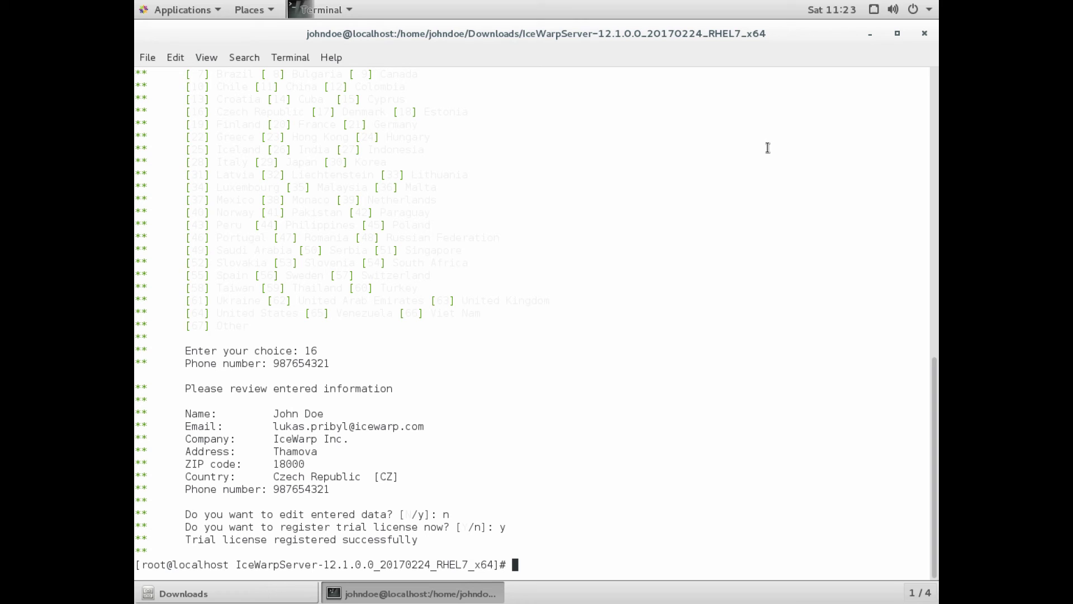
pyautogui.write('exit')
pyautogui.press('Return')
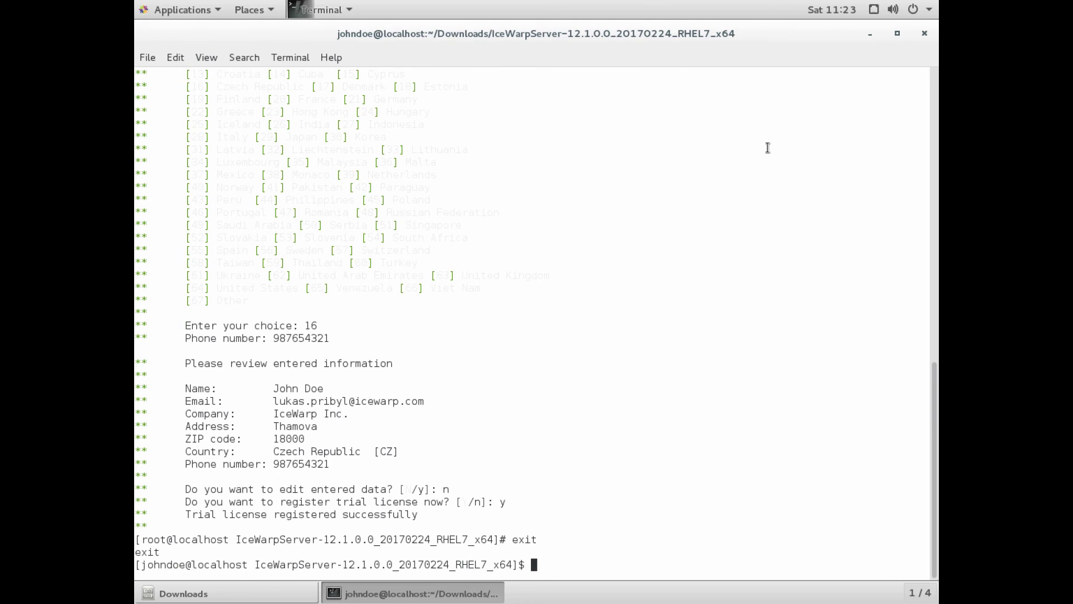
# Close the terminal and the Downloads window, then launch Firefox from Applications.
pyautogui.write('exit')
pyautogui.press('Return')
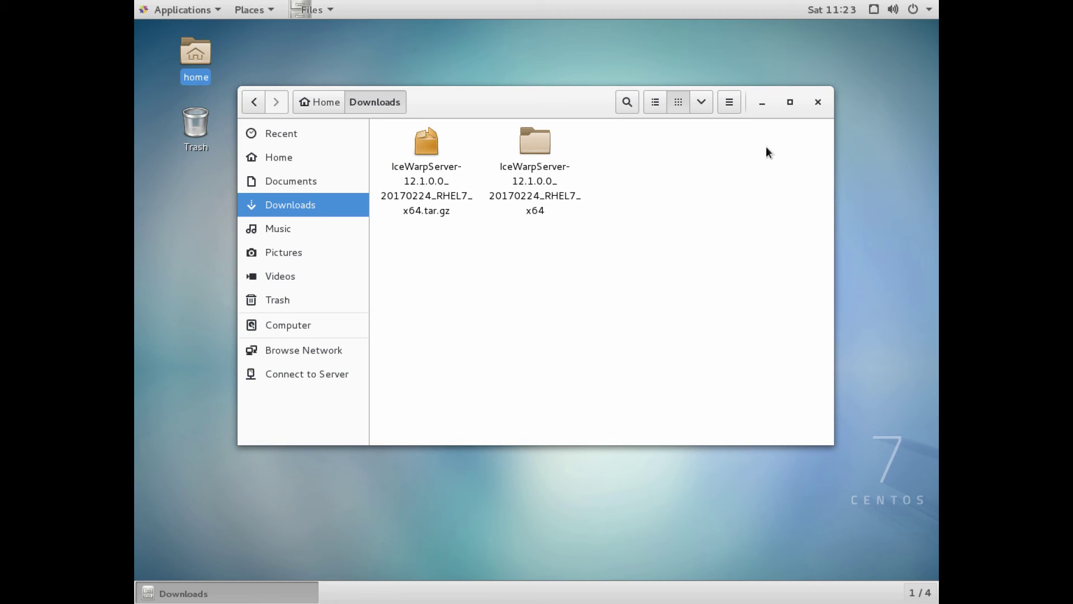
pyautogui.click(818, 101)
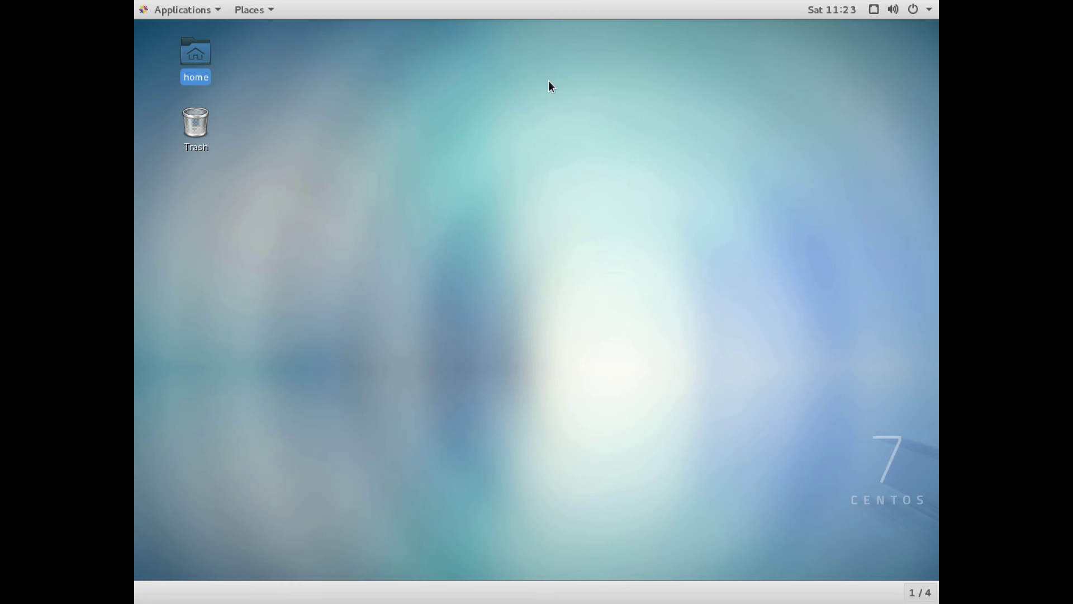
pyautogui.click(178, 9)
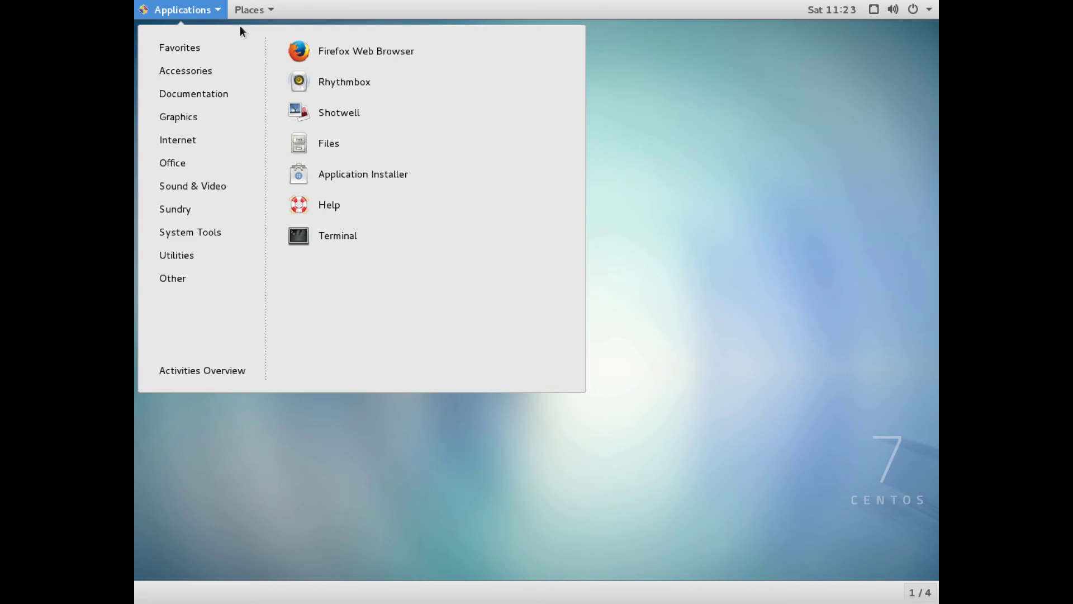
pyautogui.click(325, 56)
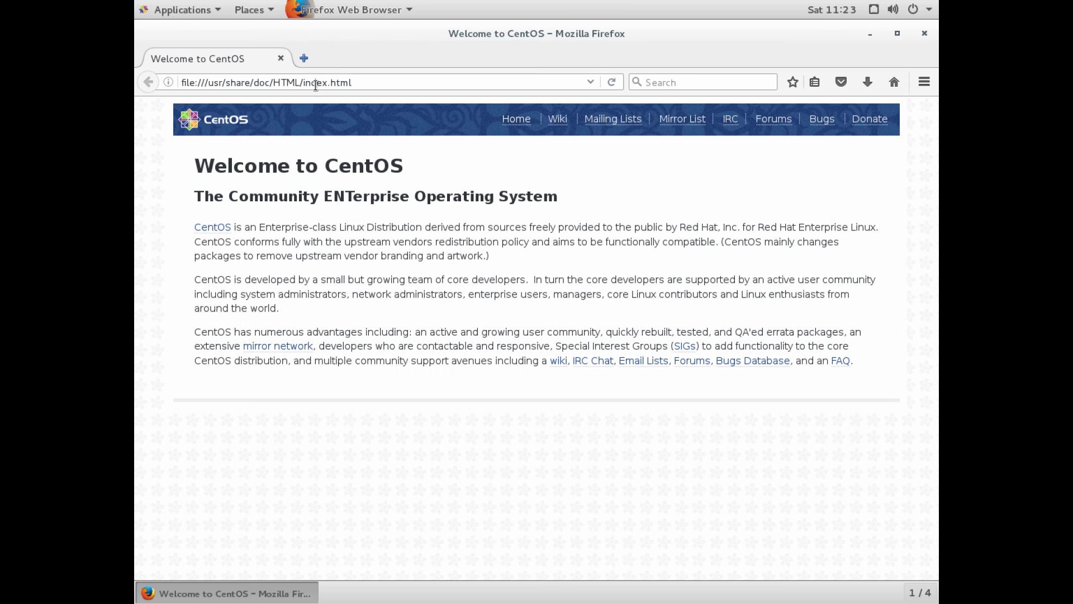
# Load localhost/admin in Firefox to reach the IceWarp WebAdmin sign-in page.
pyautogui.click(353, 84)
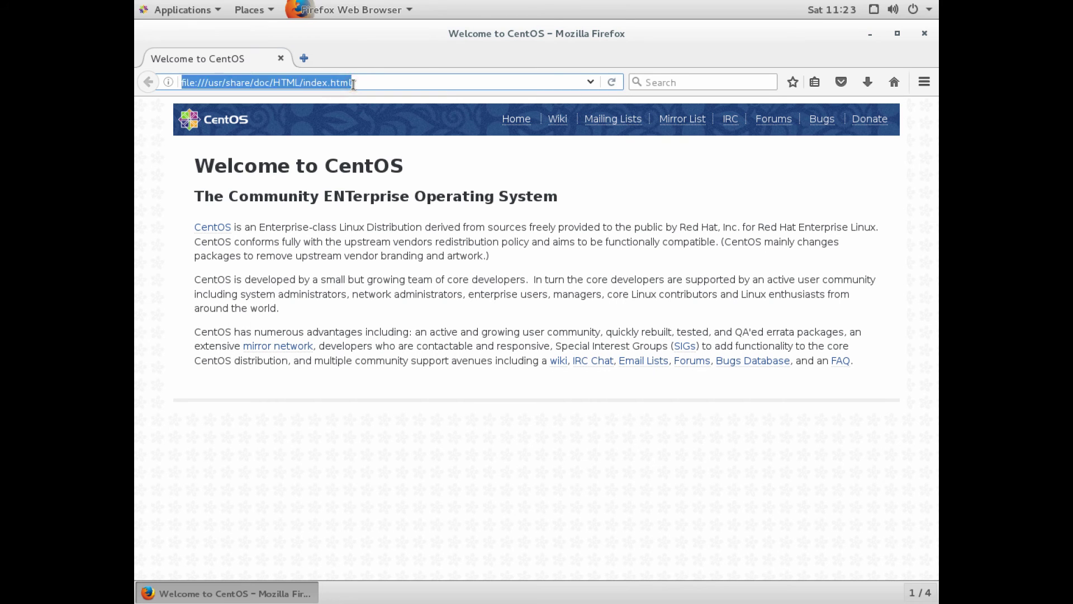
pyautogui.write('localhost')
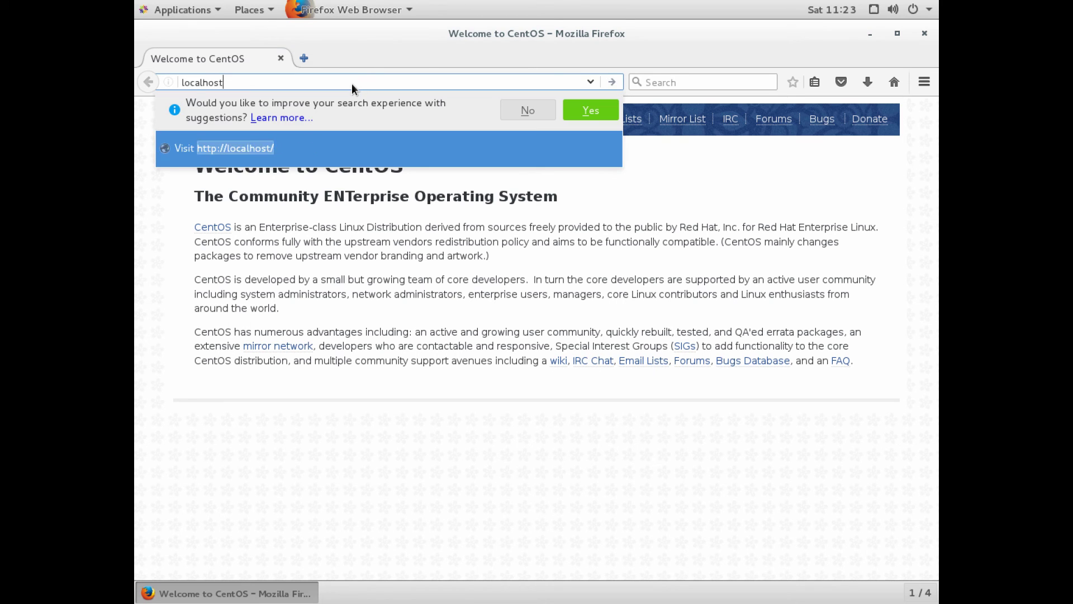
pyautogui.write('/admin')
pyautogui.press('Return')
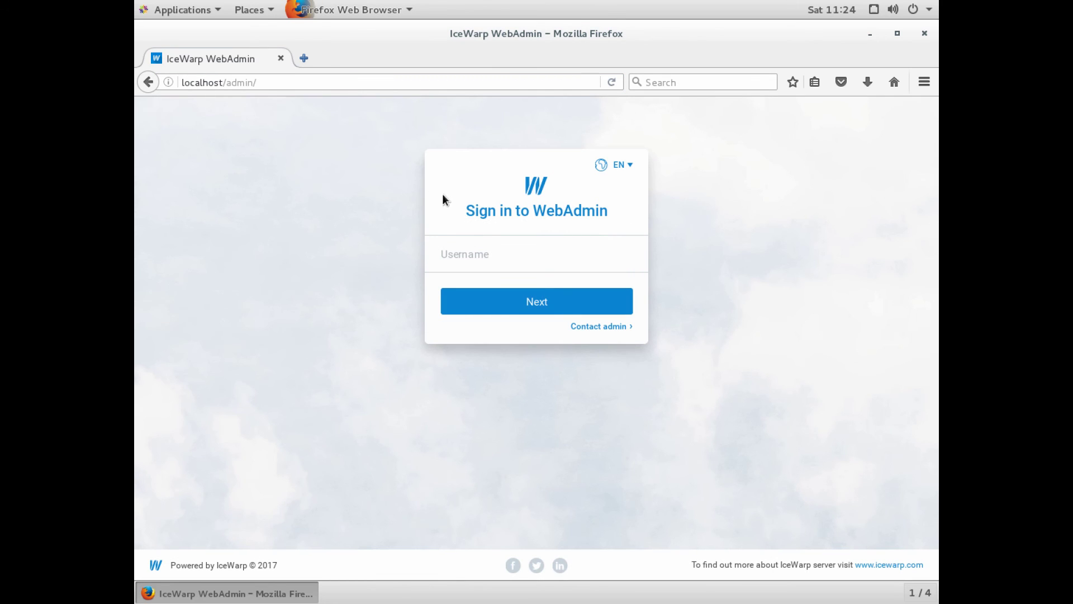
# Sign in to IceWarp WebAdmin as admin with the administrator password.
pyautogui.click(473, 260)
pyautogui.write('admin')
pyautogui.press('Return')
pyautogui.write('*********')
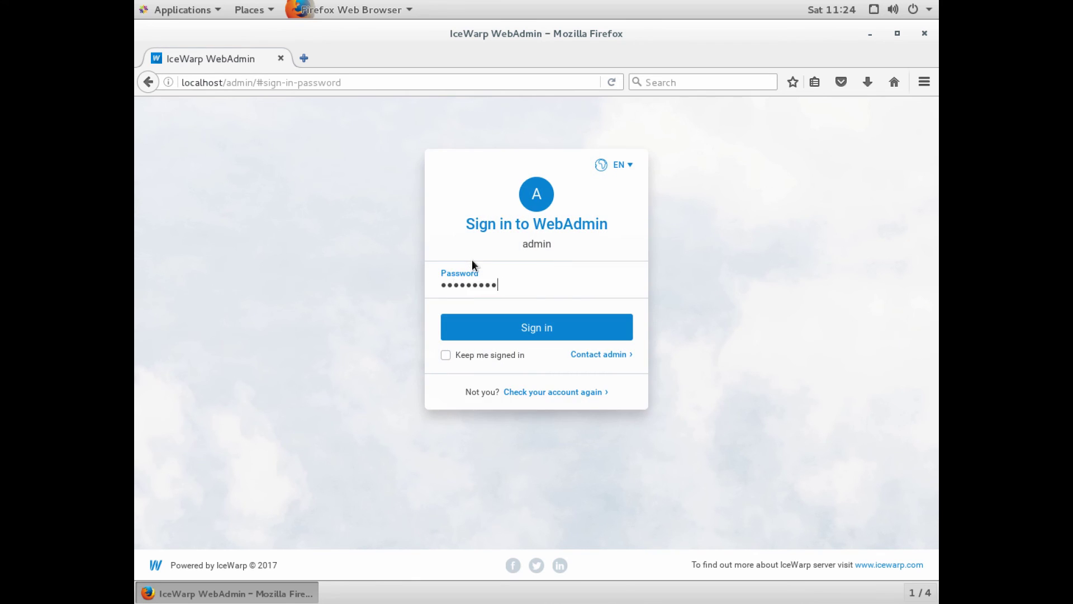
pyautogui.press('Return')
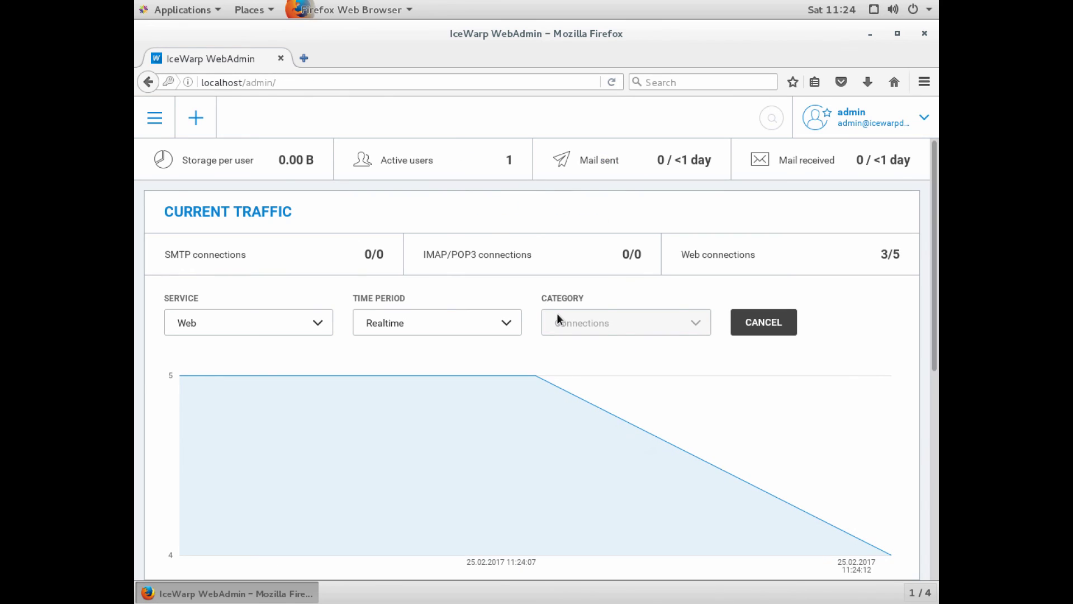
# Expand the Mail, Web, Background, Communication and Collaboration groups under Service Status.
pyautogui.scroll(-6, 558, 316)
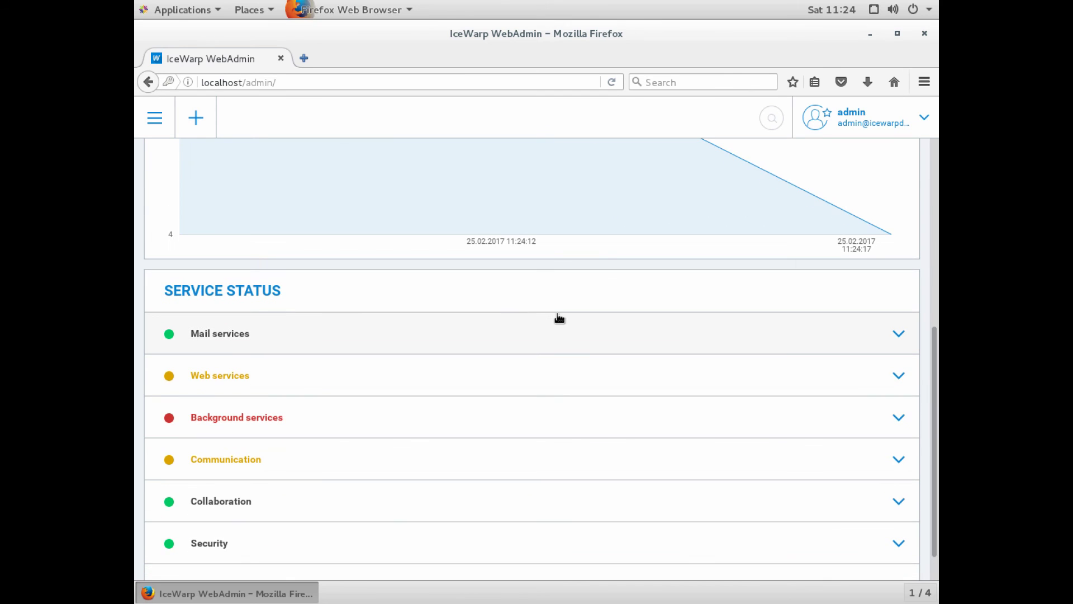
pyautogui.scroll(-1, 559, 318)
pyautogui.click(254, 307)
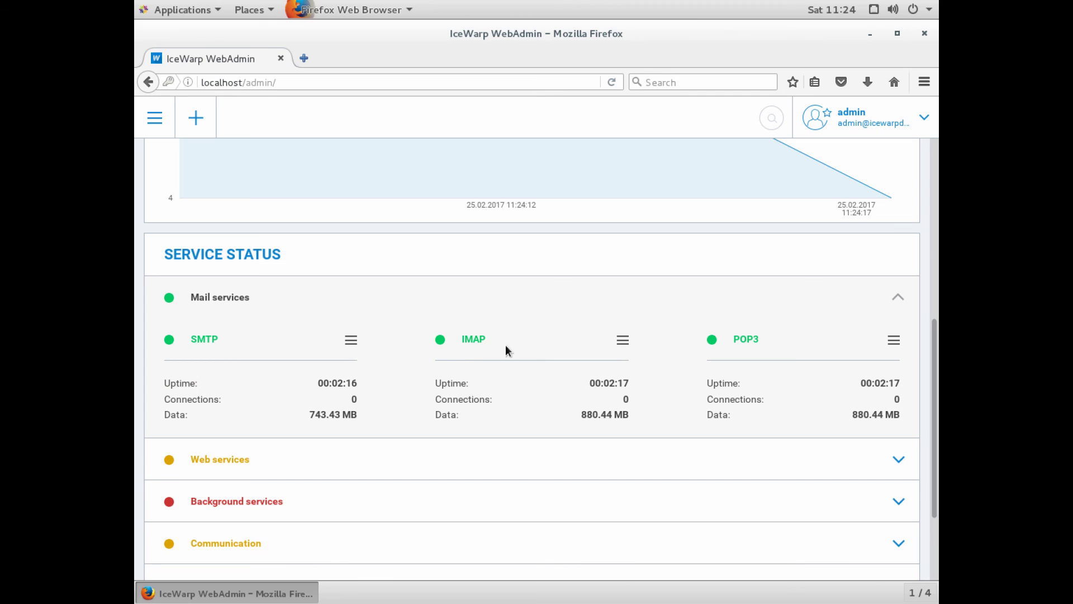
pyautogui.scroll(-2, 680, 353)
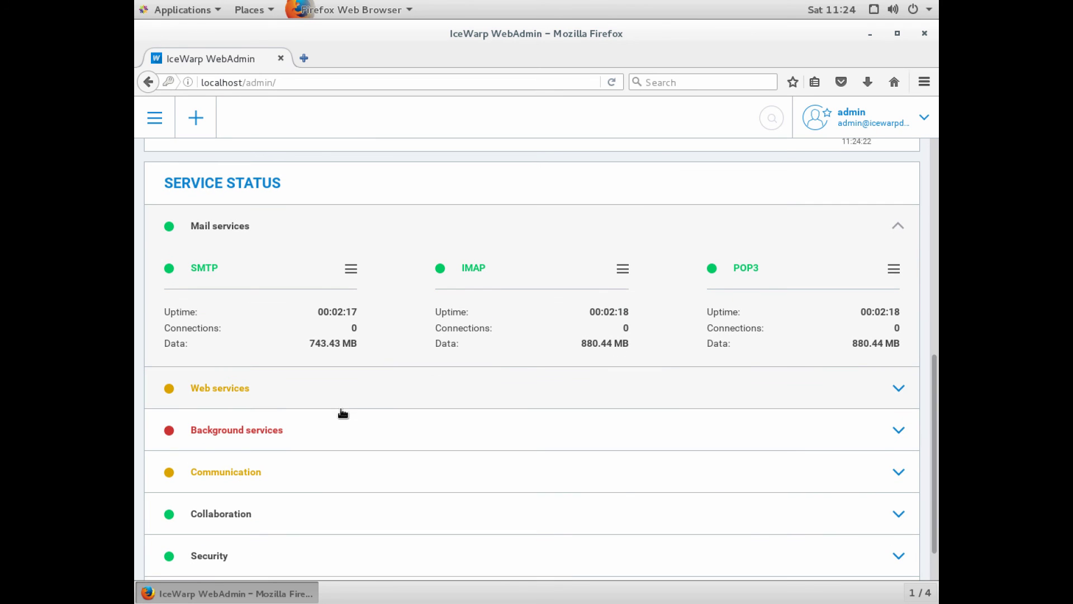
pyautogui.click(340, 406)
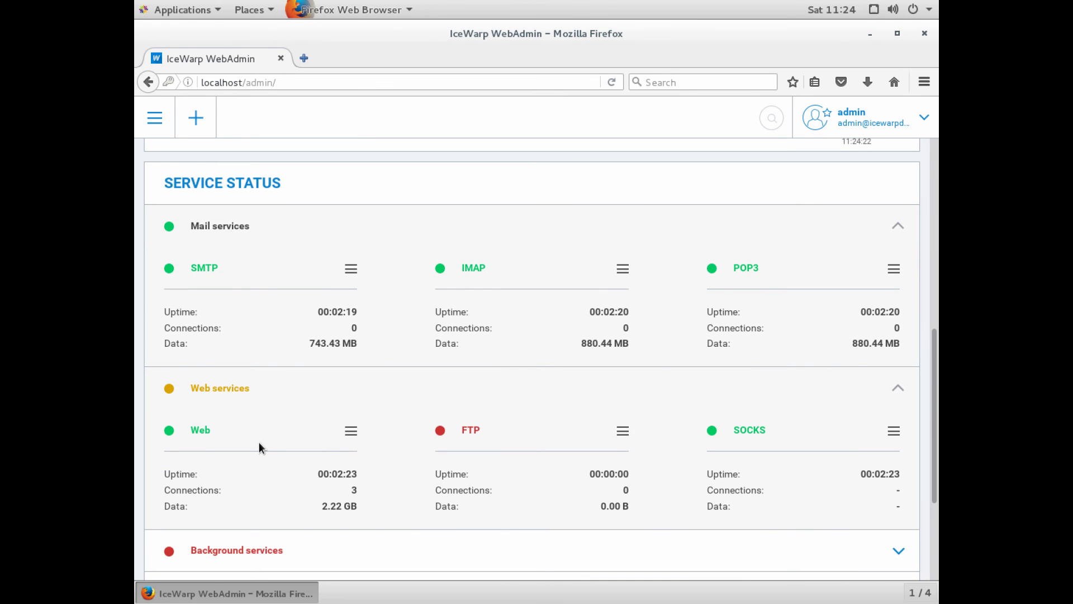
pyautogui.scroll(-4, 260, 441)
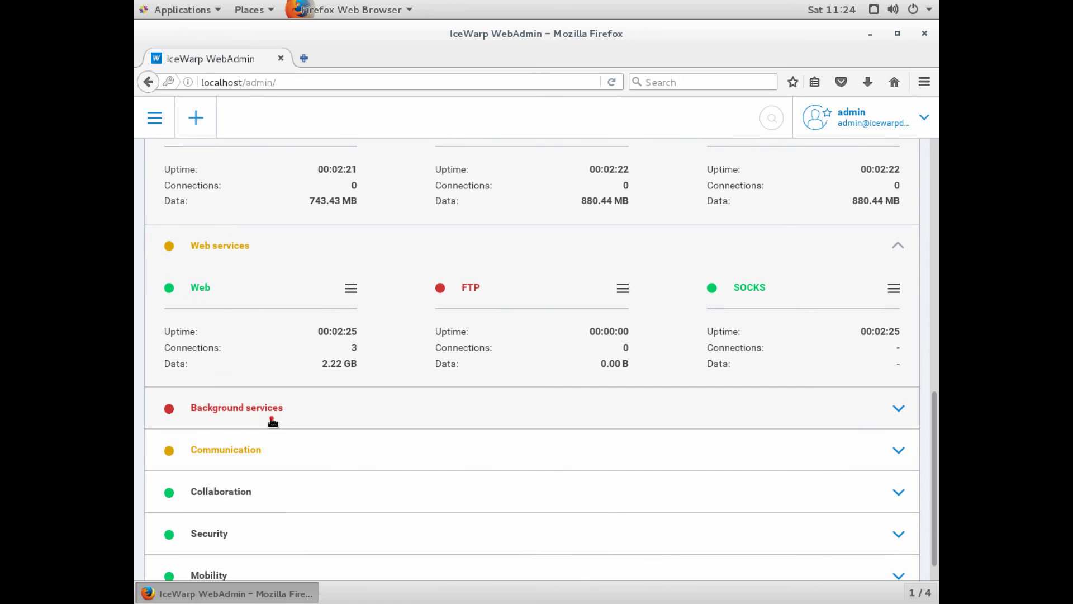
pyautogui.click(271, 418)
pyautogui.scroll(-4, 271, 417)
pyautogui.click(271, 422)
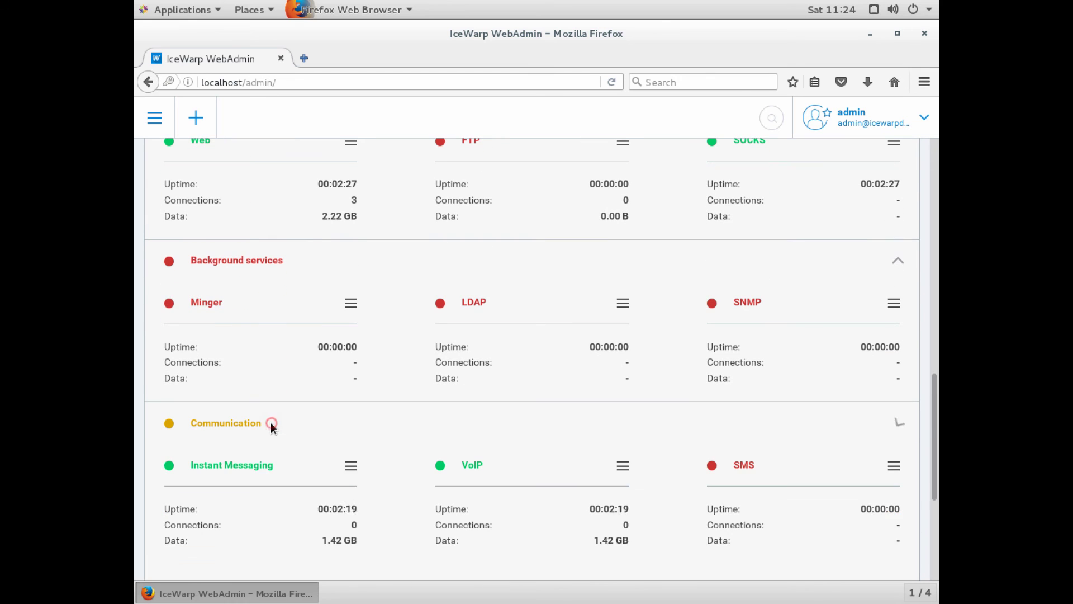
pyautogui.scroll(-4, 271, 421)
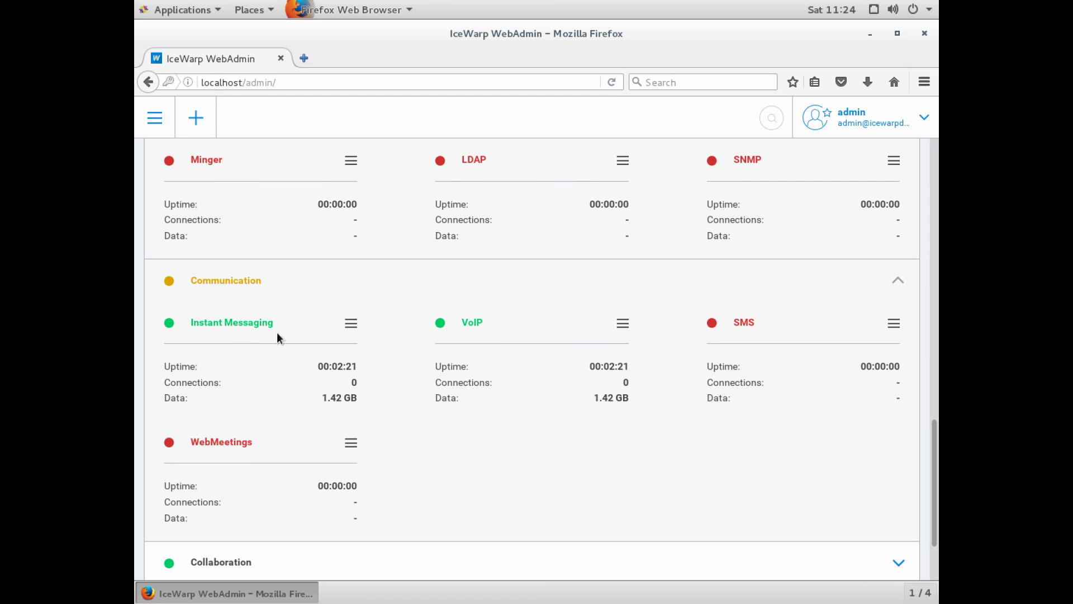
pyautogui.scroll(-3, 447, 341)
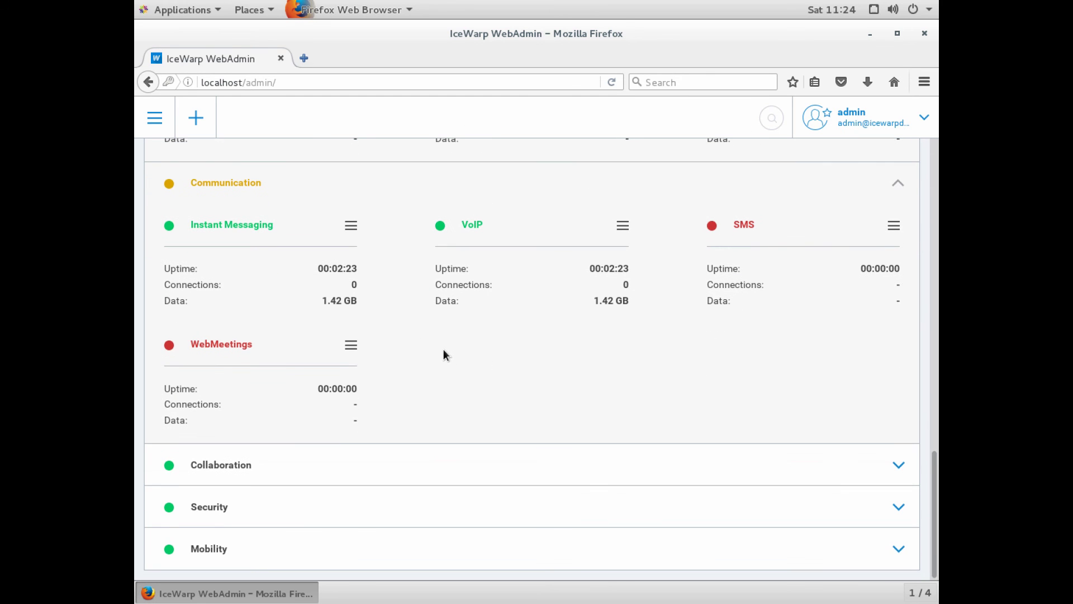
pyautogui.click(312, 463)
pyautogui.scroll(-4, 312, 463)
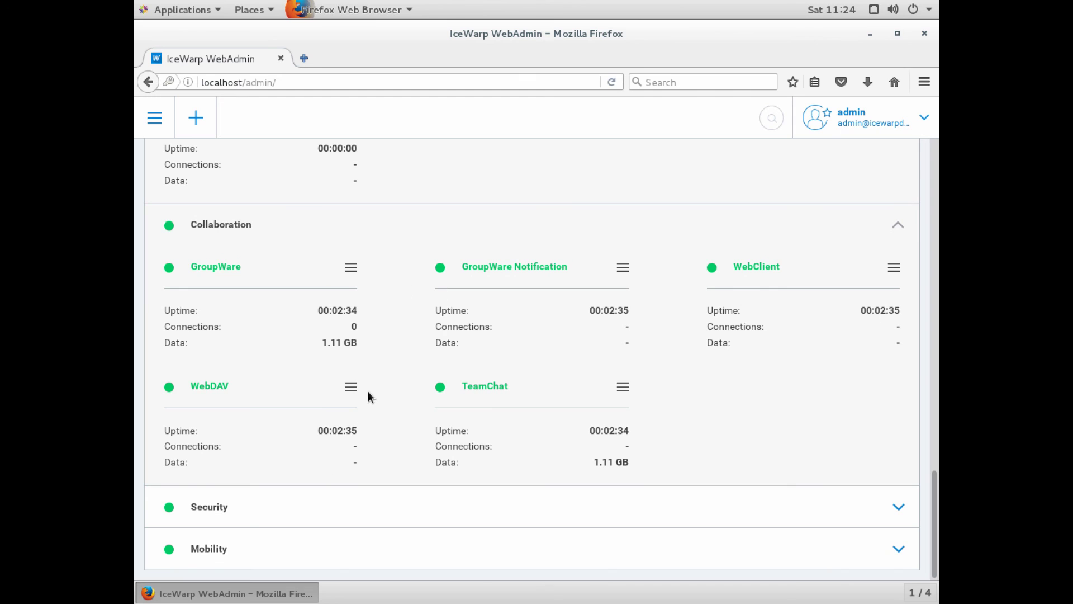
# Go to the Users & Domains page to see the icewarpdemo.com domain listed.
pyautogui.click(155, 118)
pyautogui.click(195, 210)
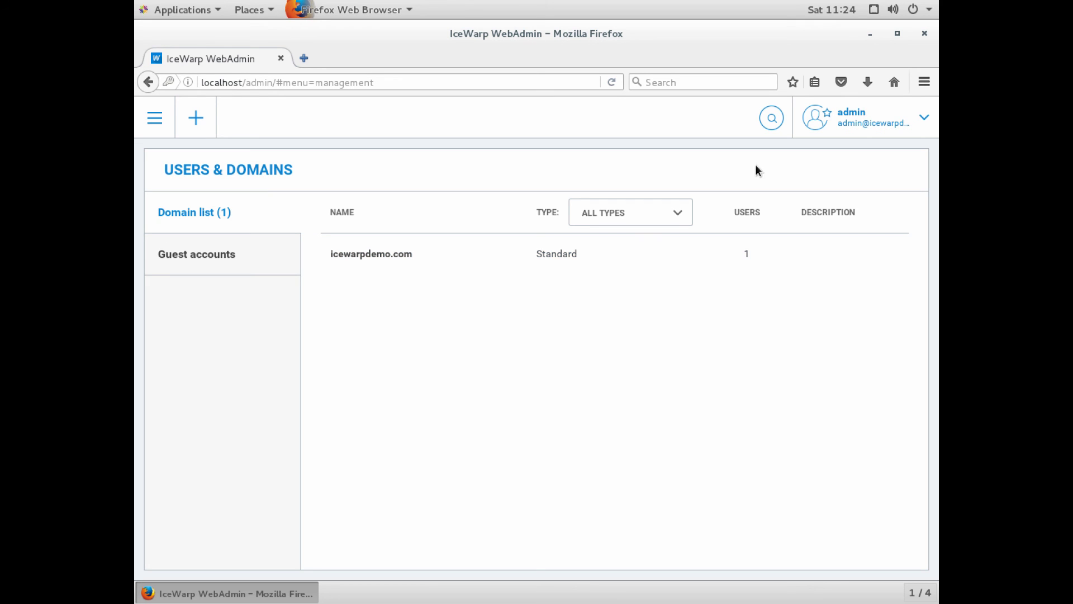
# Minimize the Firefox WebAdmin window to reveal the GNOME desktop.
pyautogui.click(870, 34)
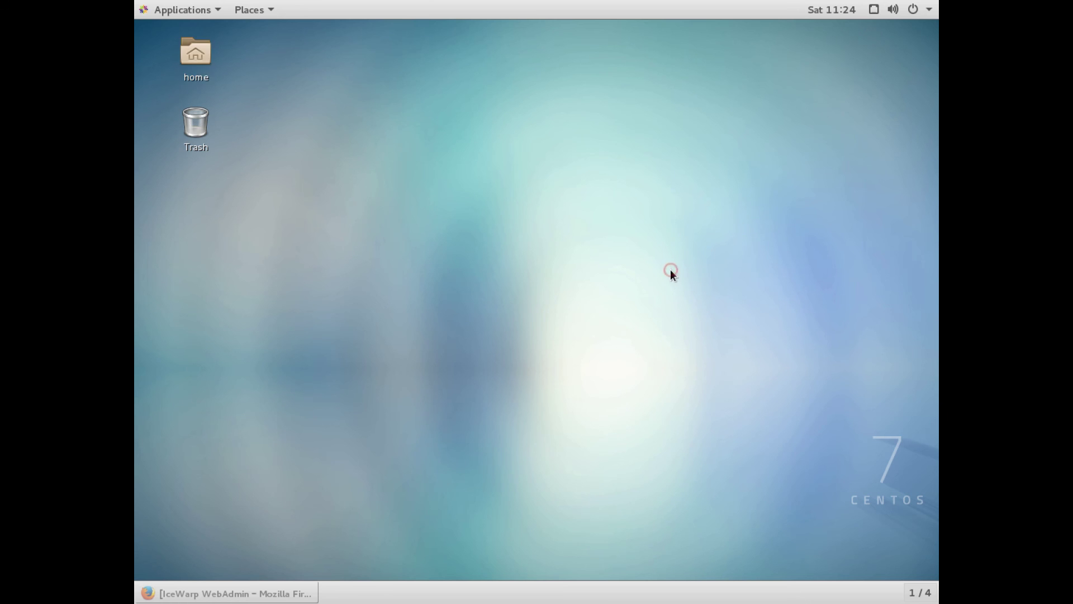